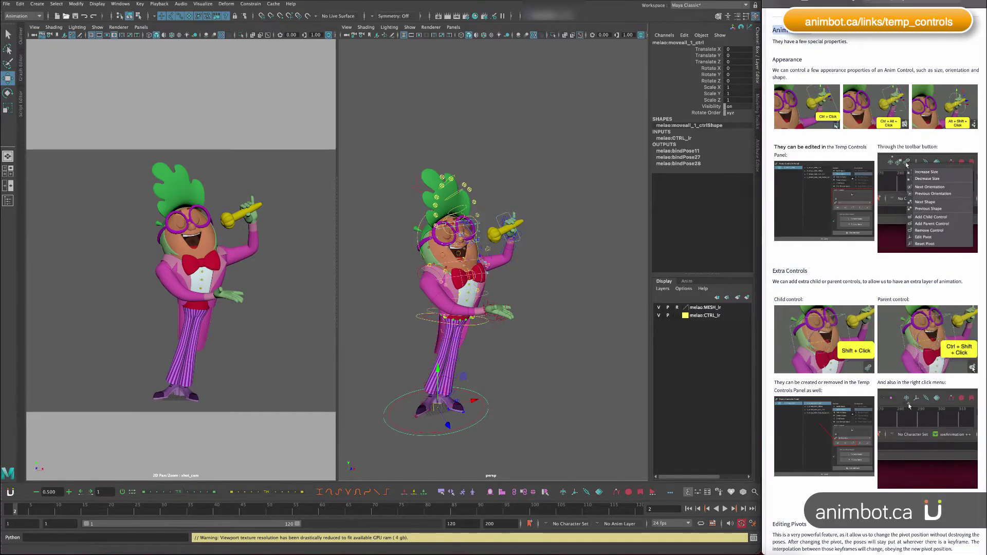
# - Select the temp control on the microphone hand and recentre the view on the character
pyautogui.click(519, 241)
pyautogui.scroll(5, 515, 239)
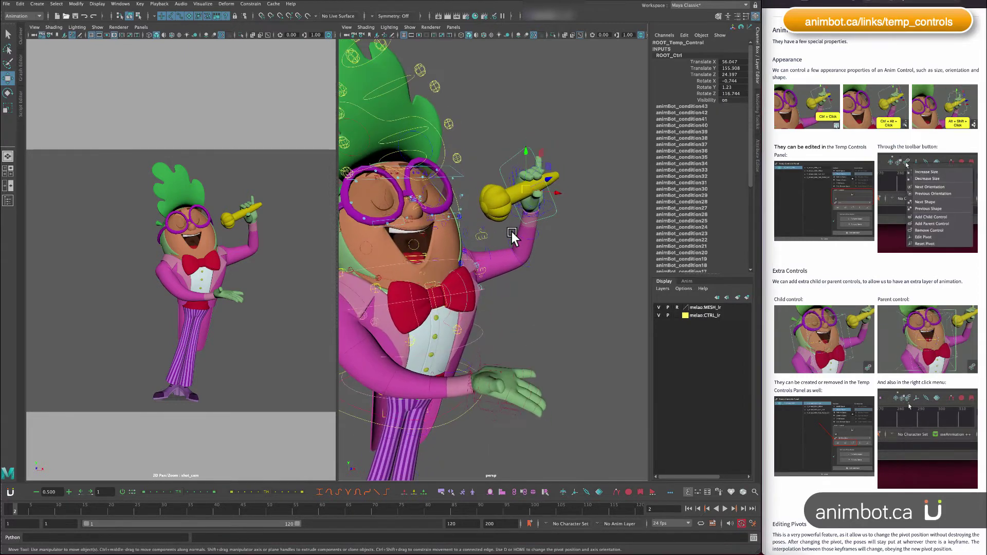
pyautogui.scroll(-5, 545, 236)
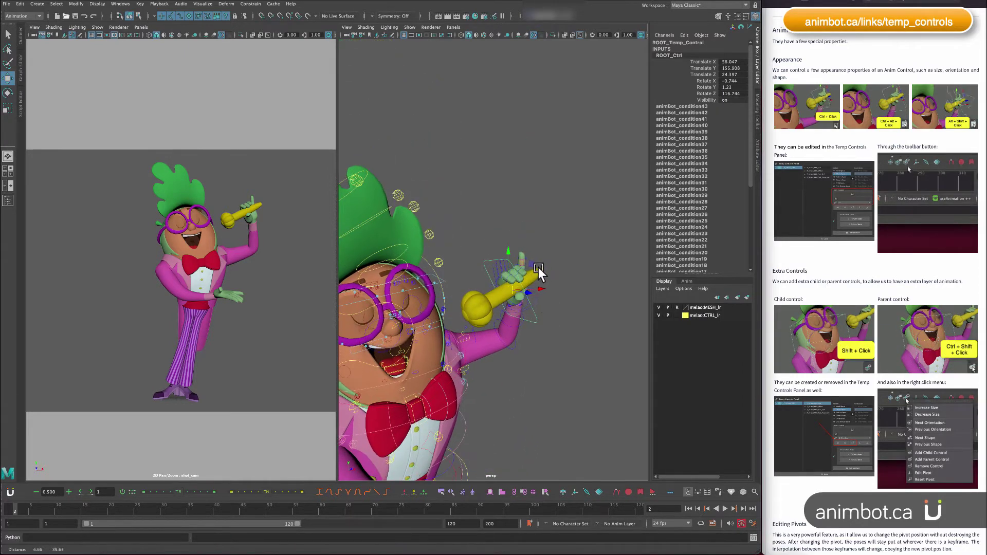
pyautogui.keyDown('alt'); pyautogui.moveTo(532, 303); pyautogui.dragTo(520, 305, button='middle'); pyautogui.keyUp('alt')
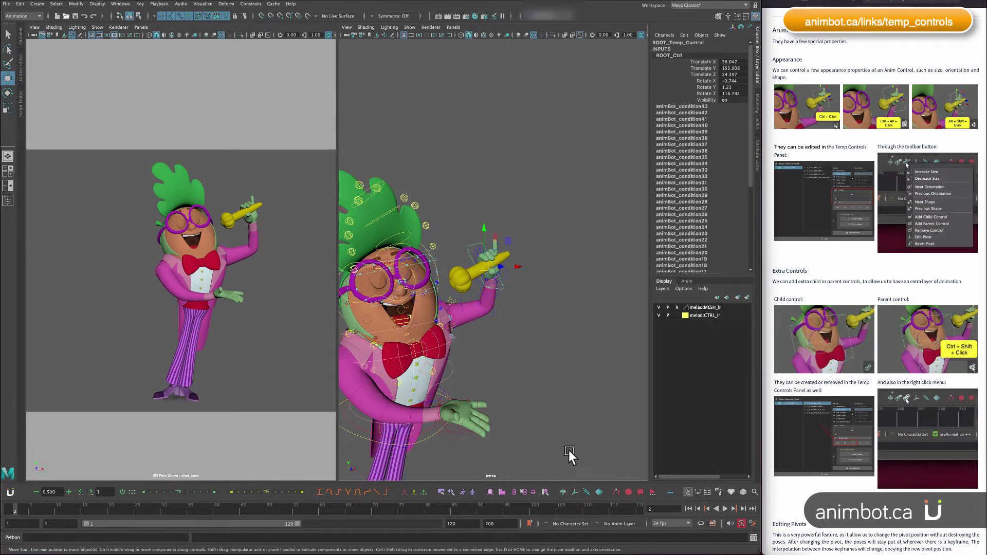
# - Move the Temp Controls Panel to the lower left and adjust the hand control's size and orientation sliders
pyautogui.keyDown('alt'); pyautogui.click(563, 492); pyautogui.keyUp('alt')
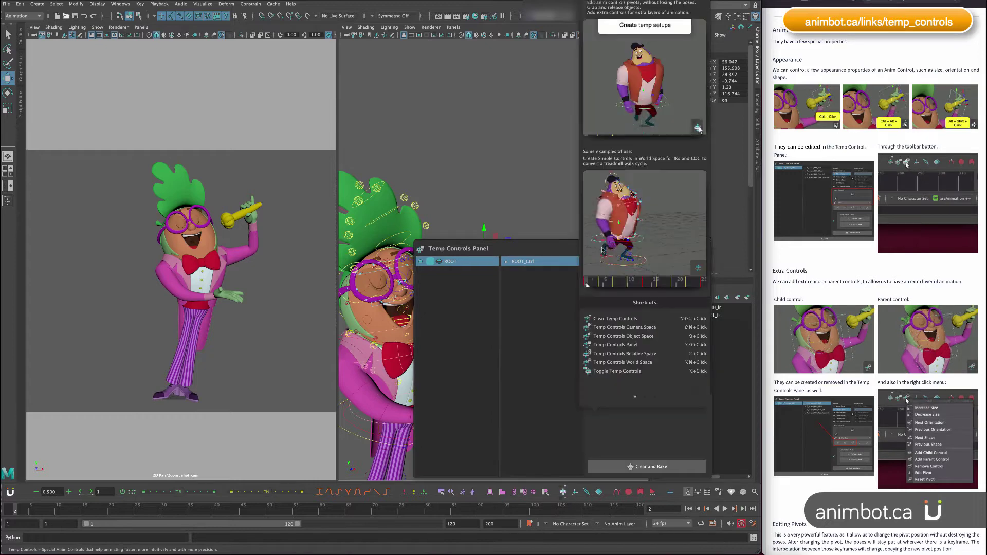
pyautogui.moveTo(494, 248); pyautogui.dragTo(262, 234)
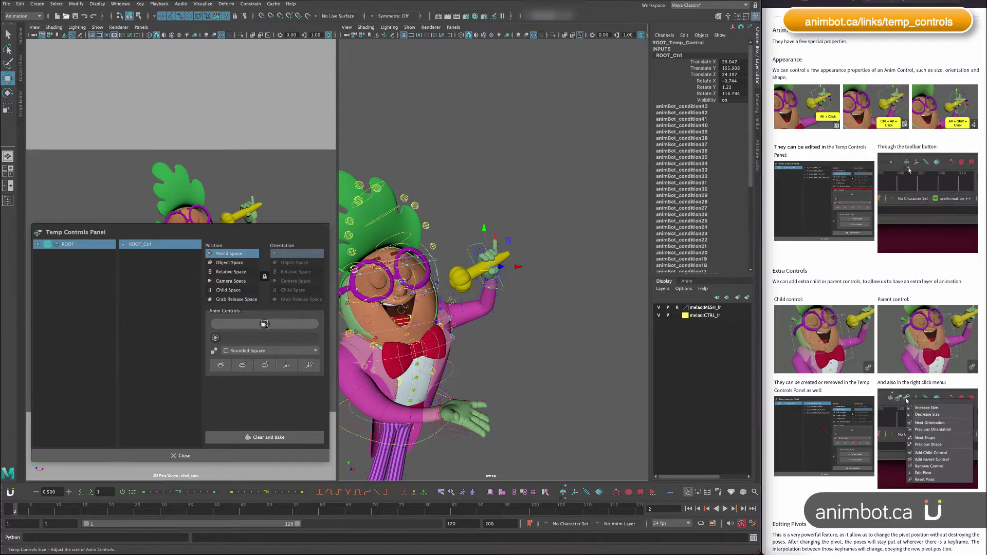
pyautogui.moveTo(265, 323); pyautogui.dragTo(309, 339)
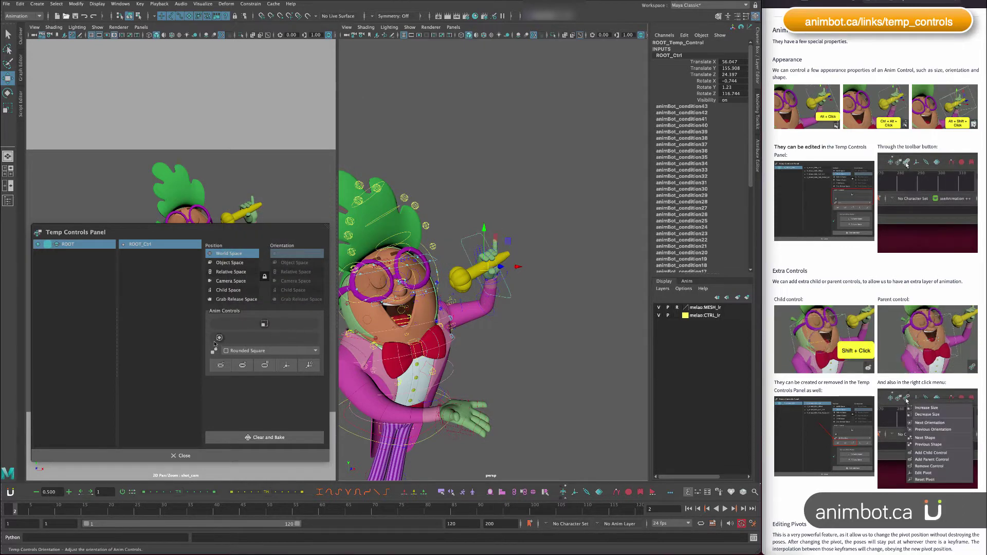
pyautogui.moveTo(214, 343); pyautogui.dragTo(236, 338)
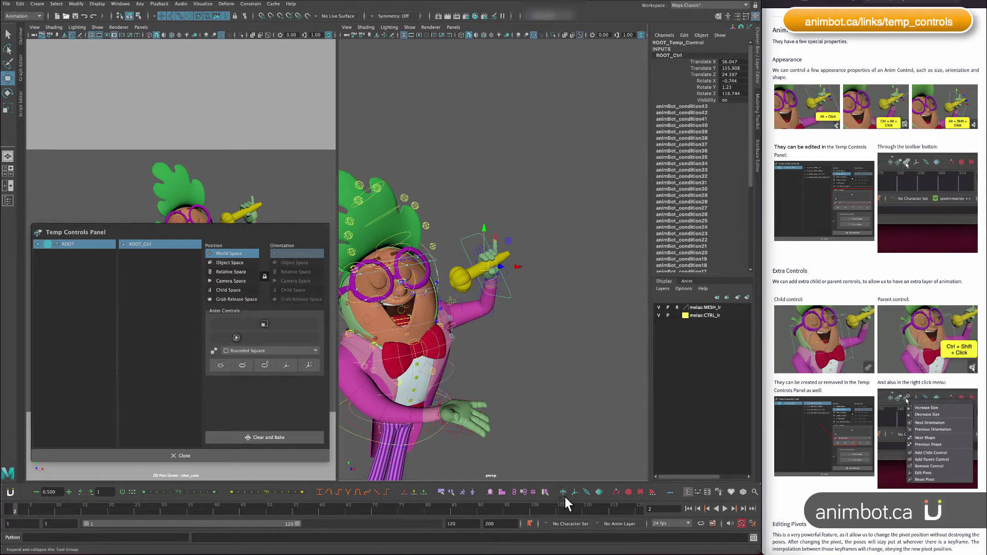
# - Expand and collapse the extra temp control tools, then increase the hand control's size once
pyautogui.click(566, 496)
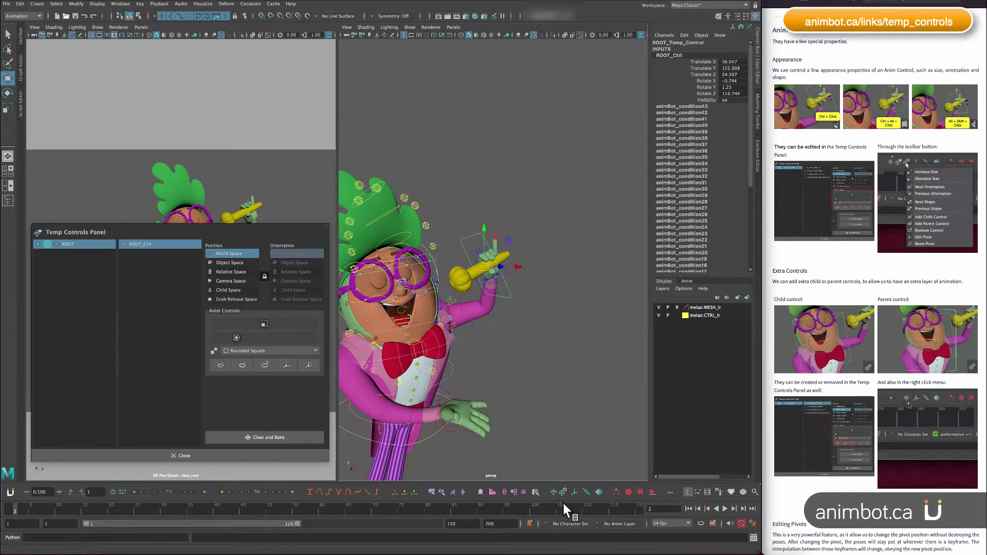
pyautogui.click(563, 493)
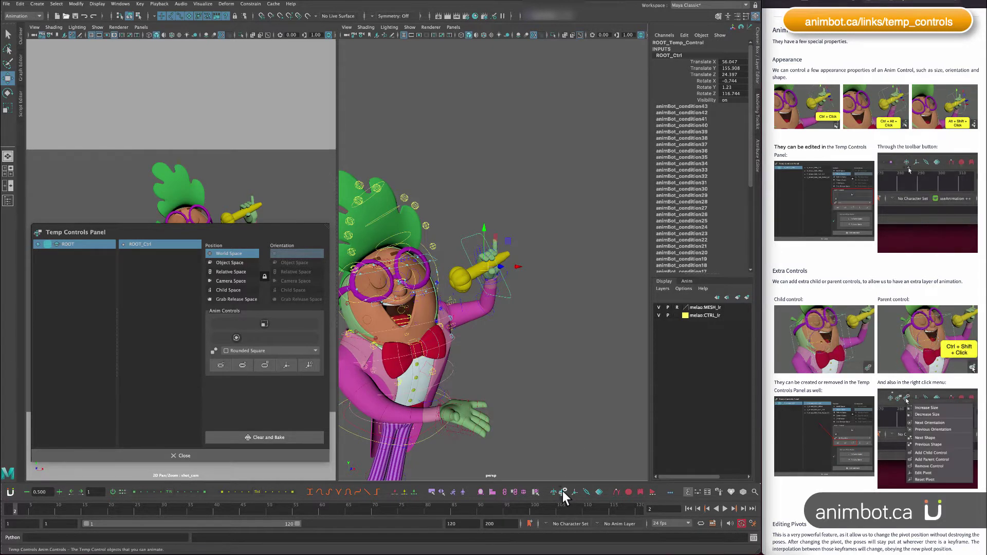
pyautogui.moveTo(563, 492)
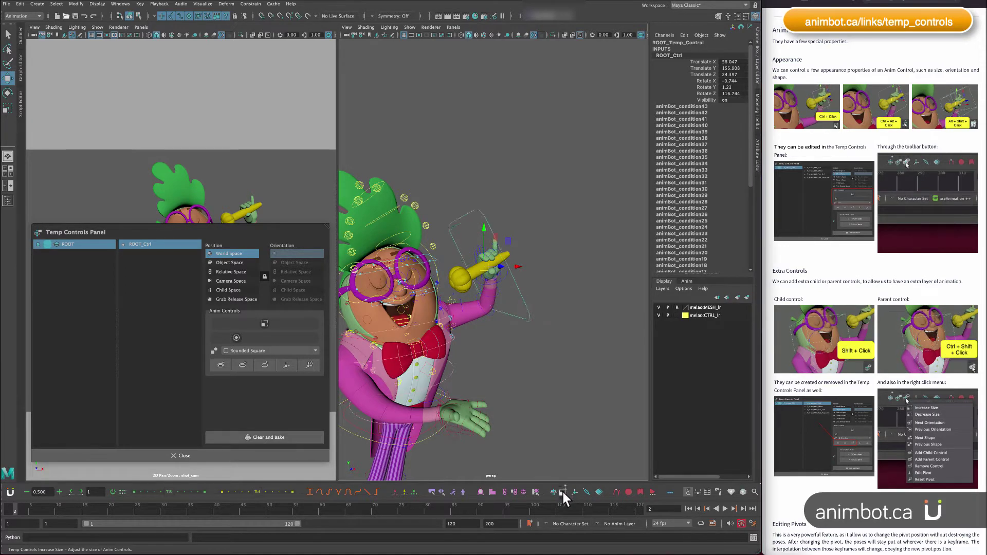
pyautogui.click(563, 493)
# - Shrink the hand temp control three steps and check the shelf icon's action list
pyautogui.click(563, 492)
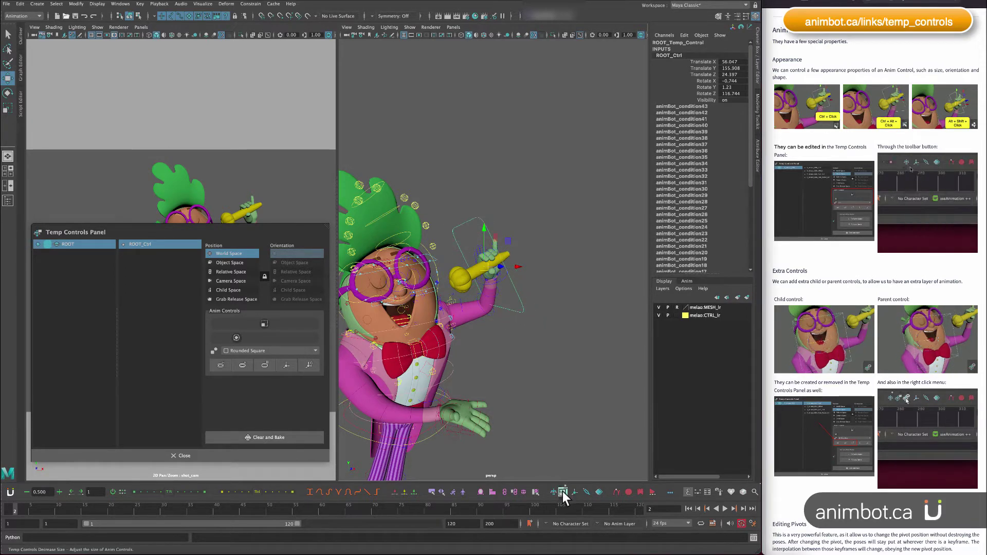
pyautogui.click(562, 491)
pyautogui.click(563, 492)
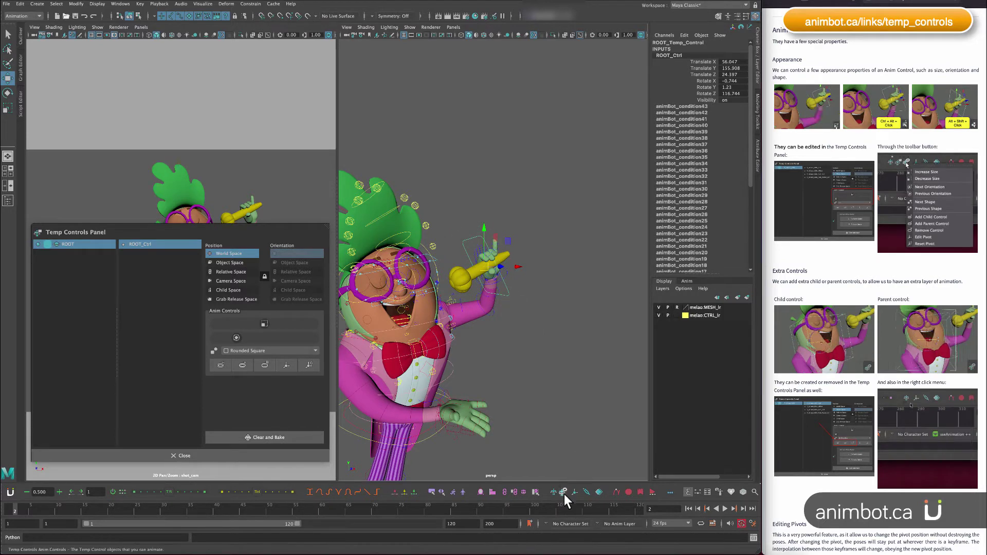
pyautogui.rightClick(563, 492)
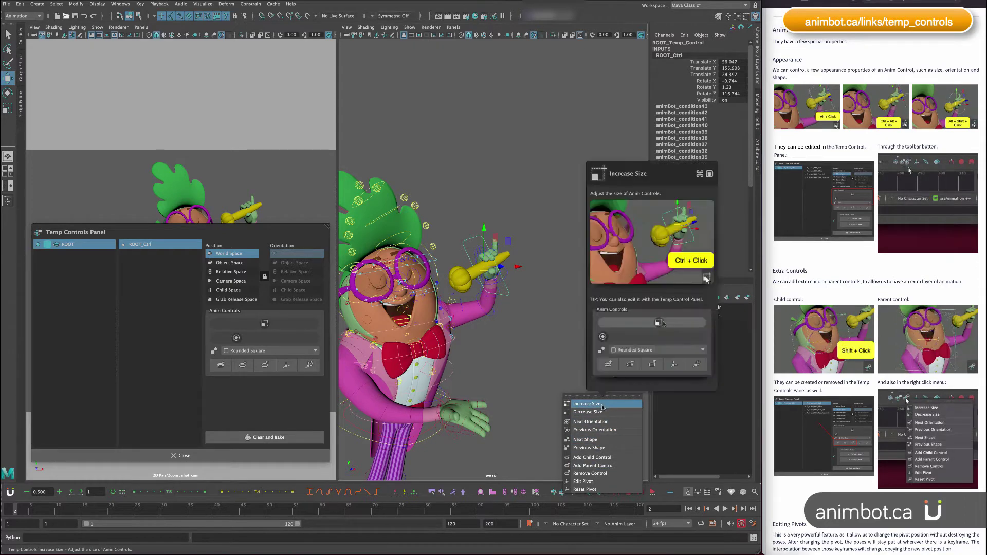
pyautogui.click(532, 432)
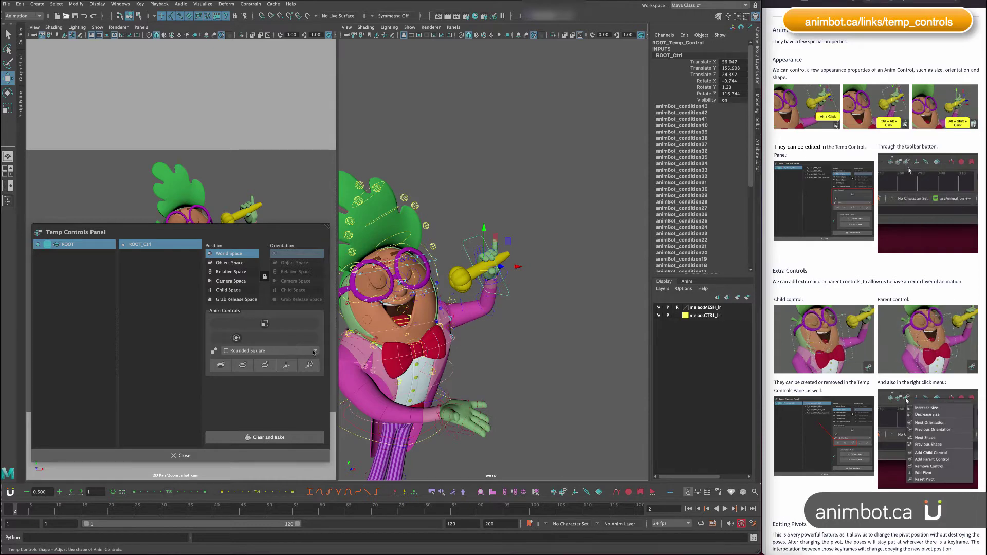
pyautogui.click(260, 351)
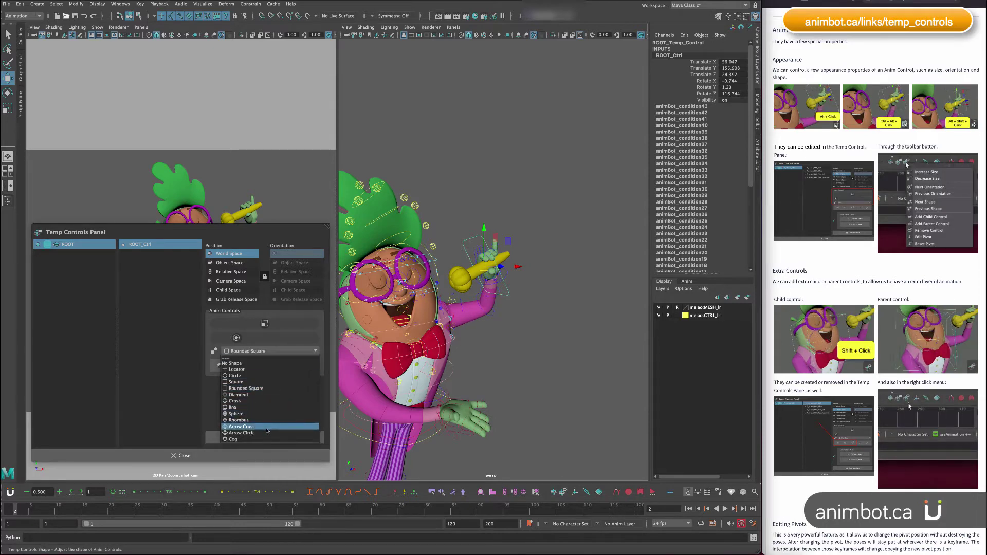
pyautogui.click(249, 414)
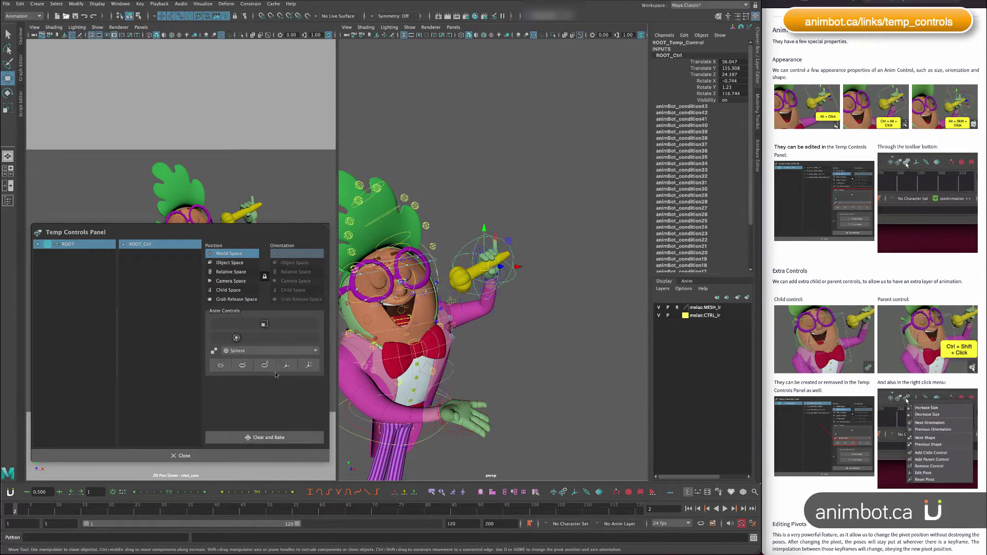
pyautogui.click(263, 351)
pyautogui.click(247, 395)
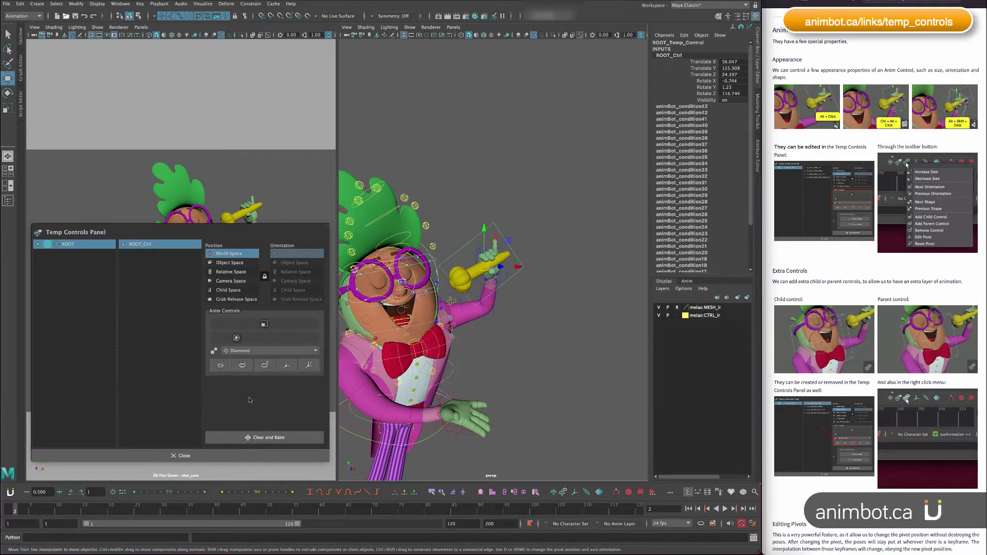
pyautogui.click(257, 350)
pyautogui.click(252, 382)
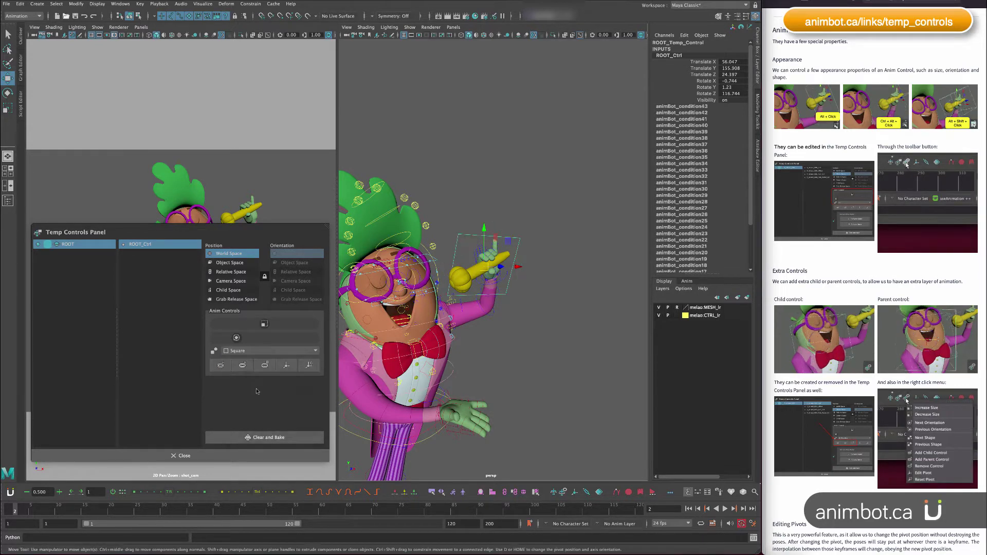
pyautogui.click(257, 350)
pyautogui.click(259, 388)
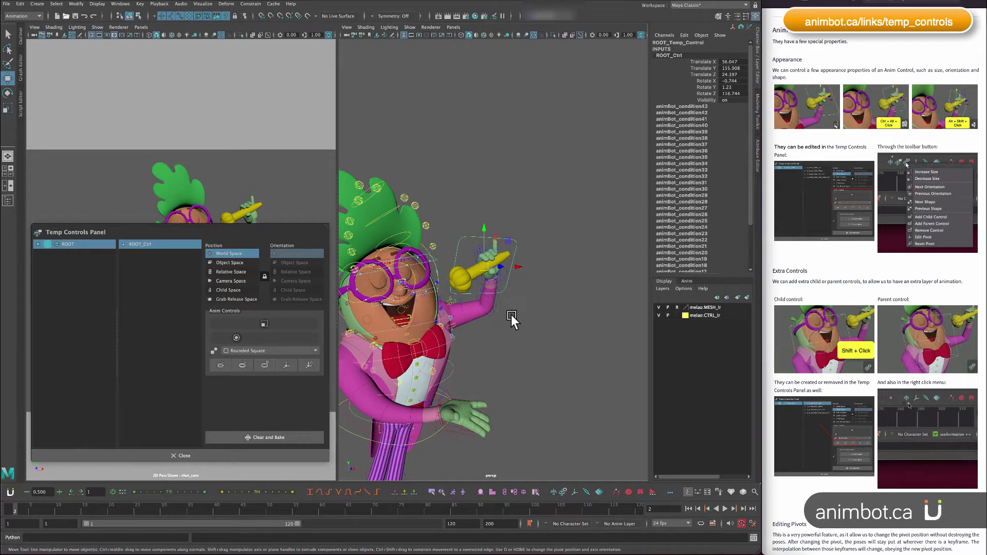
pyautogui.moveTo(511, 320)
pyautogui.keyDown('alt'); pyautogui.mouseDown()
pyautogui.moveTo(533, 321)
pyautogui.moveTo(504, 315)
pyautogui.mouseUp(); pyautogui.keyUp('alt')
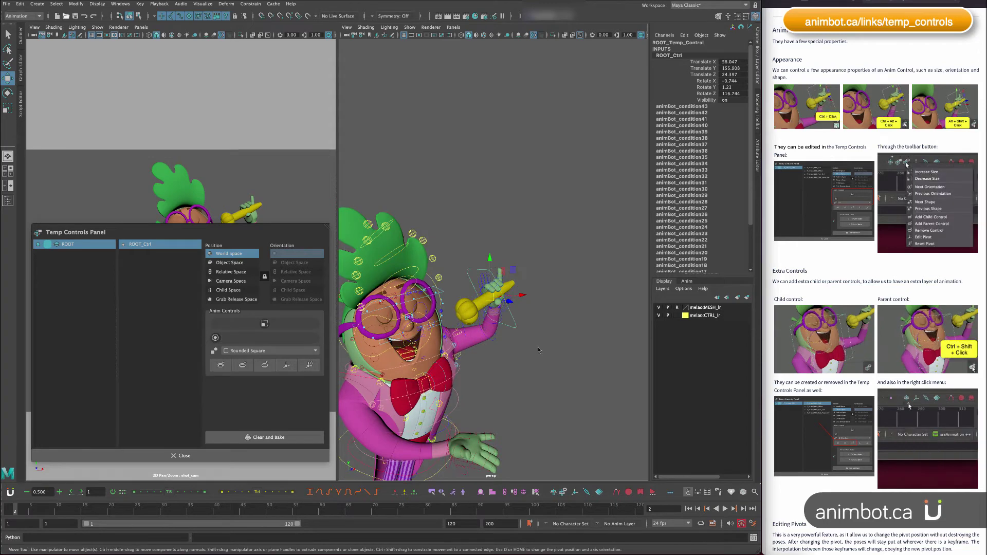
pyautogui.moveTo(539, 348)
pyautogui.keyDown('alt'); pyautogui.mouseDown()
pyautogui.moveTo(511, 339)
pyautogui.moveTo(521, 345)
pyautogui.mouseUp(); pyautogui.keyUp('alt')
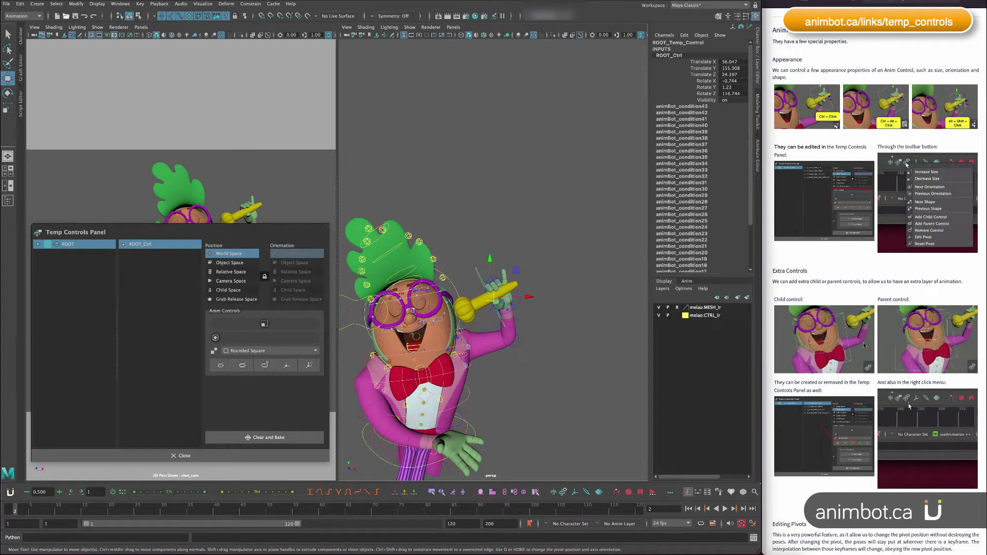
# - Add a child control under ROOT_Ctrl, undoing the stray test moves
pyautogui.scroll(-5, 851, 320)
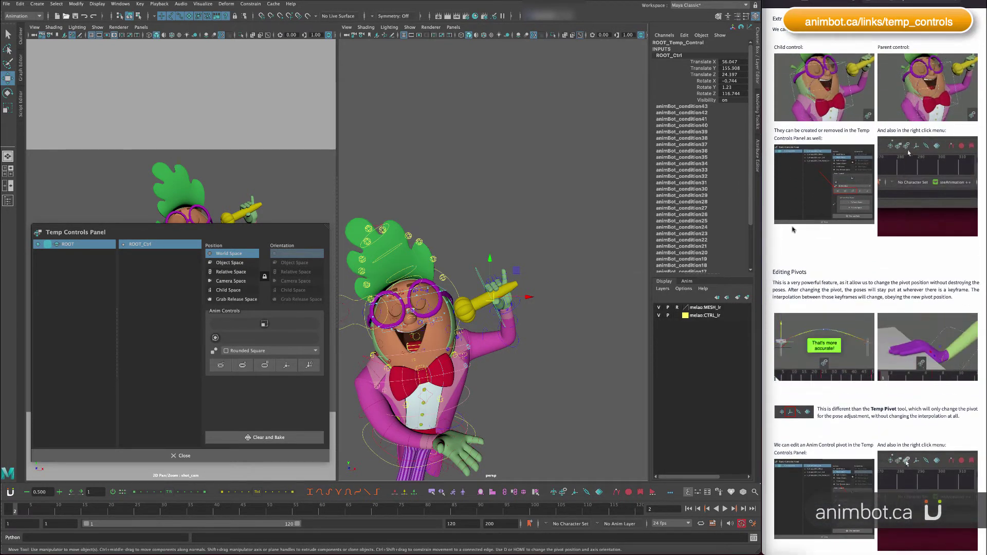
pyautogui.click(222, 365)
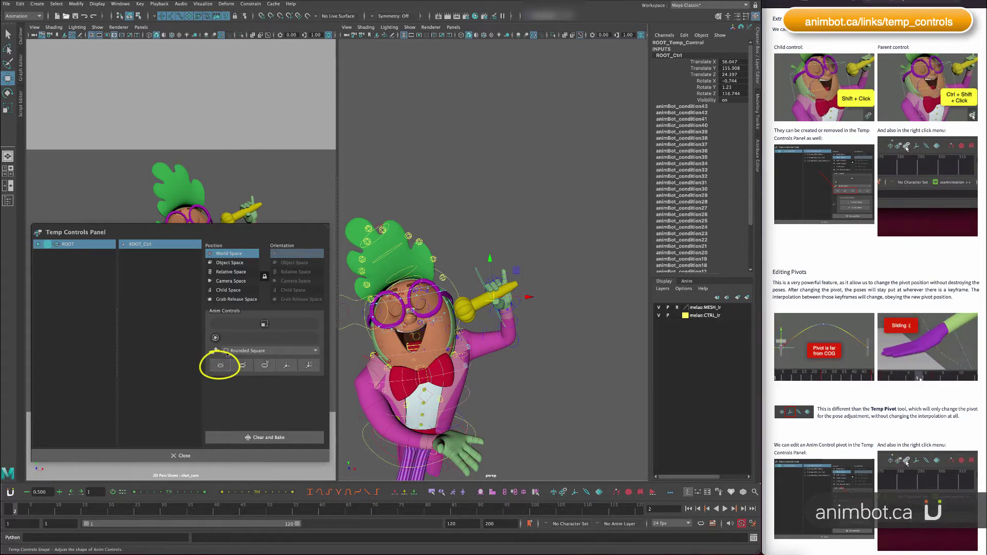
pyautogui.keyDown('alt'); pyautogui.moveTo(477, 344); pyautogui.dragTo(514, 334, button='middle'); pyautogui.keyUp('alt')
pyautogui.keyDown('alt'); pyautogui.moveTo(513, 334); pyautogui.dragTo(511, 259); pyautogui.keyUp('alt')
pyautogui.hotkey('ctrl', 'z')
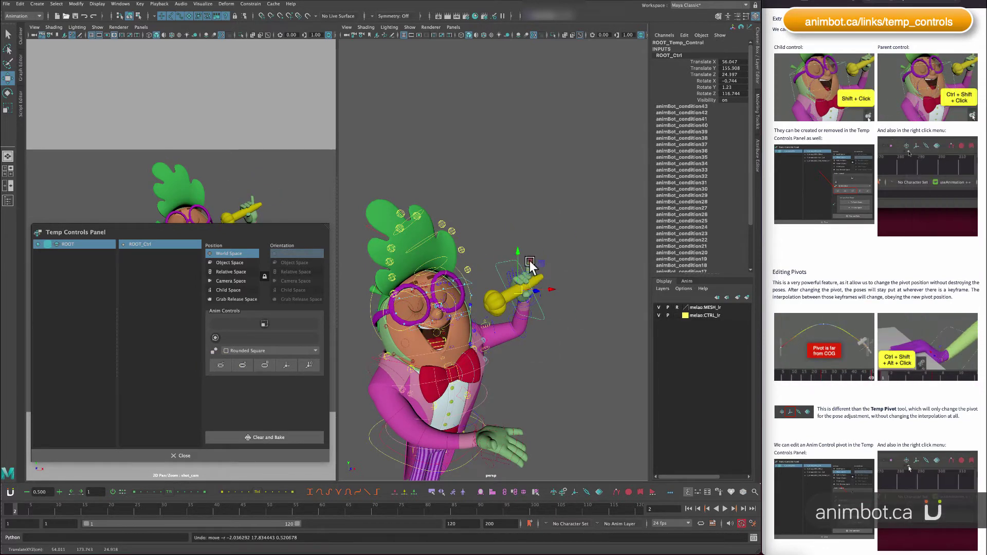
pyautogui.click(221, 366)
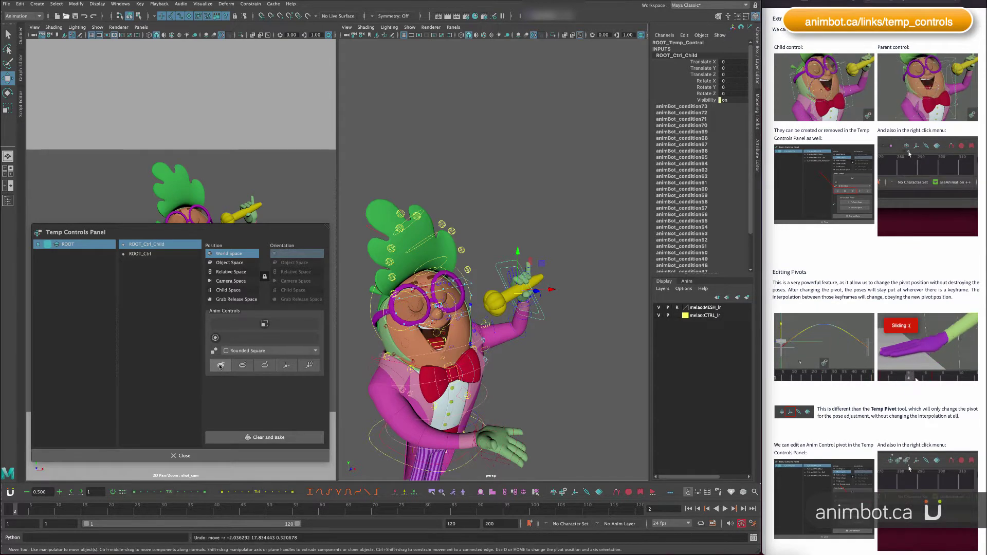
pyautogui.moveTo(531, 282); pyautogui.dragTo(530, 267)
pyautogui.hotkey('ctrl', 'z')
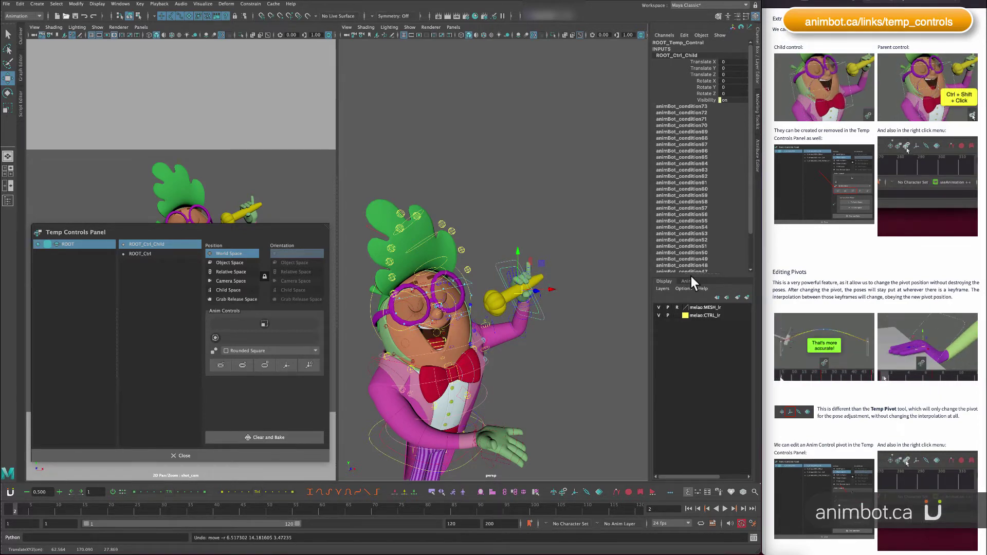
# - At frame 1, move ROOT_Ctrl_Child up and right, then deselect and reselect it
pyautogui.click(8, 511)
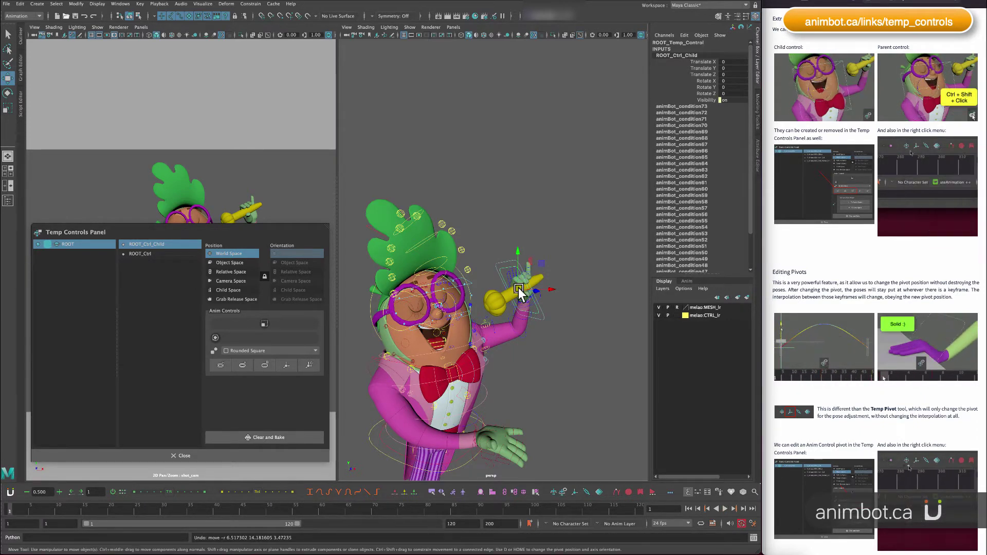
pyautogui.moveTo(519, 293); pyautogui.dragTo(553, 267)
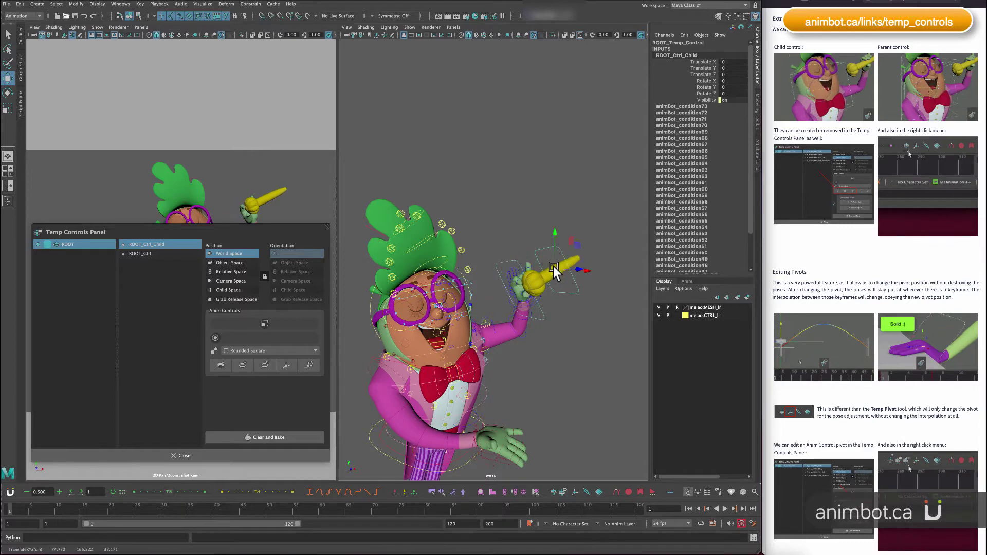
pyautogui.click(543, 315)
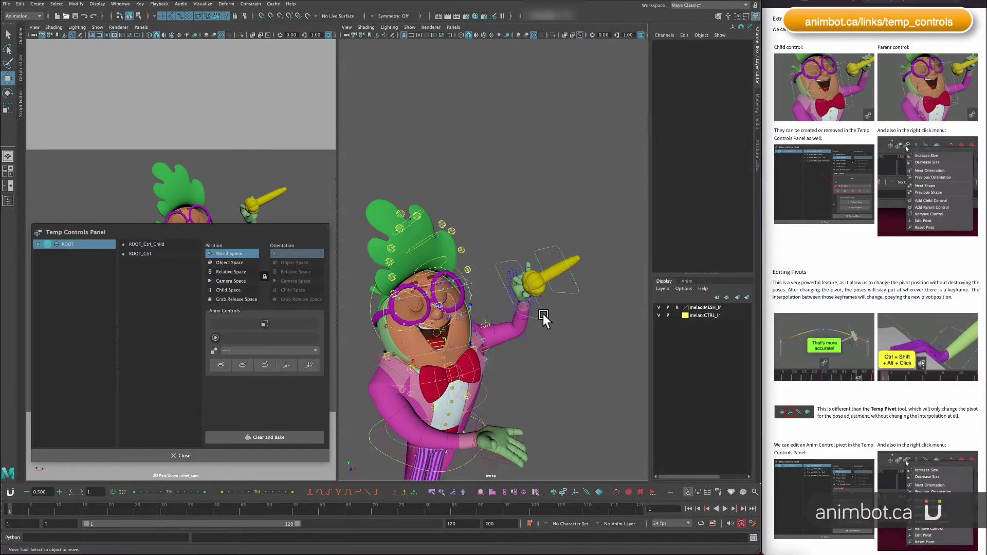
pyautogui.click(577, 293)
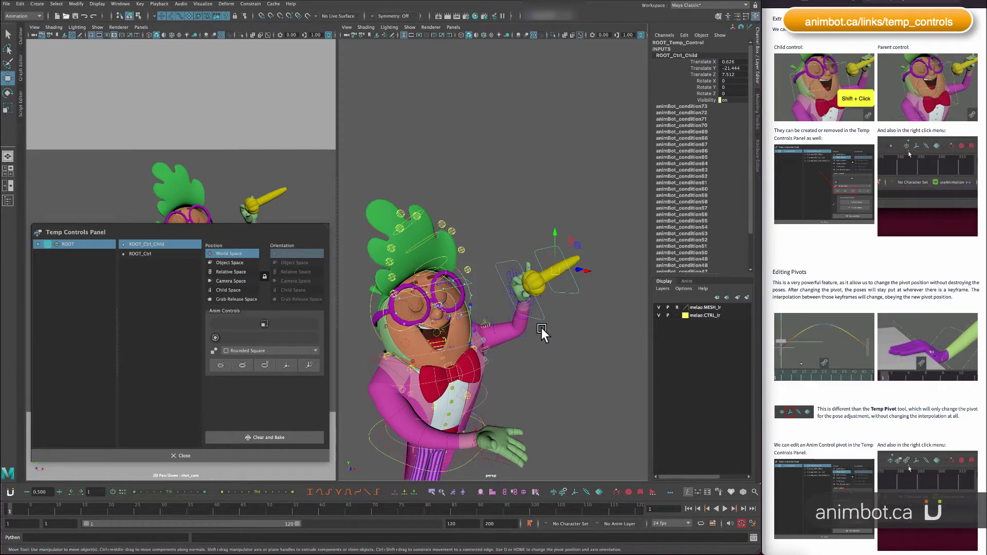
# - Remove the child temp control and add a parent control, ROOT_Ctrl_Parent, to the ROOT temp control
pyautogui.click(265, 364)
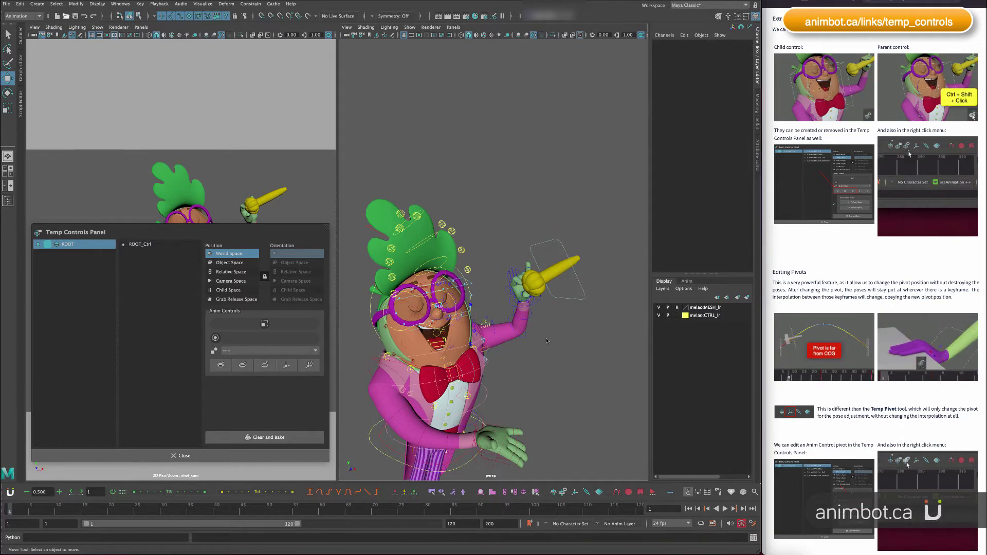
pyautogui.click(584, 298)
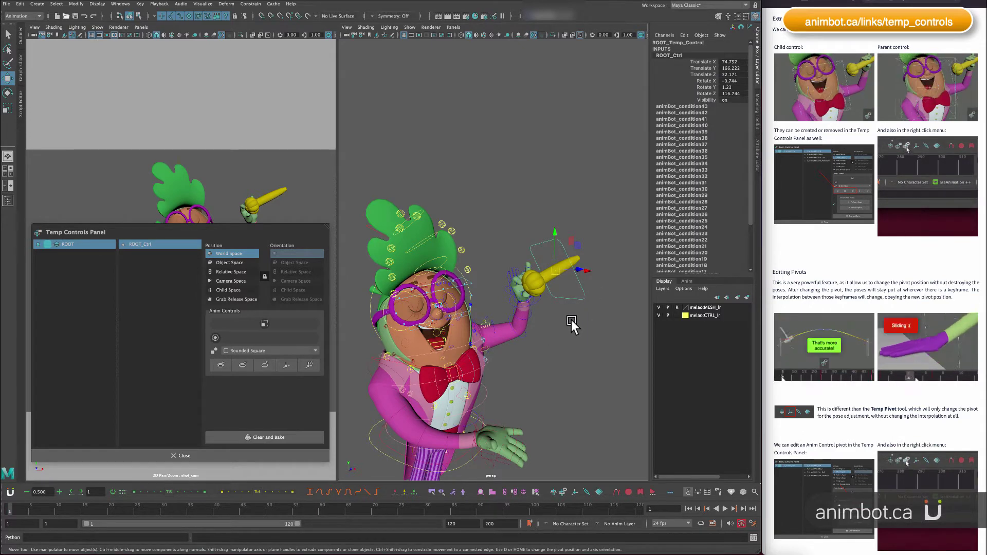
pyautogui.click(244, 366)
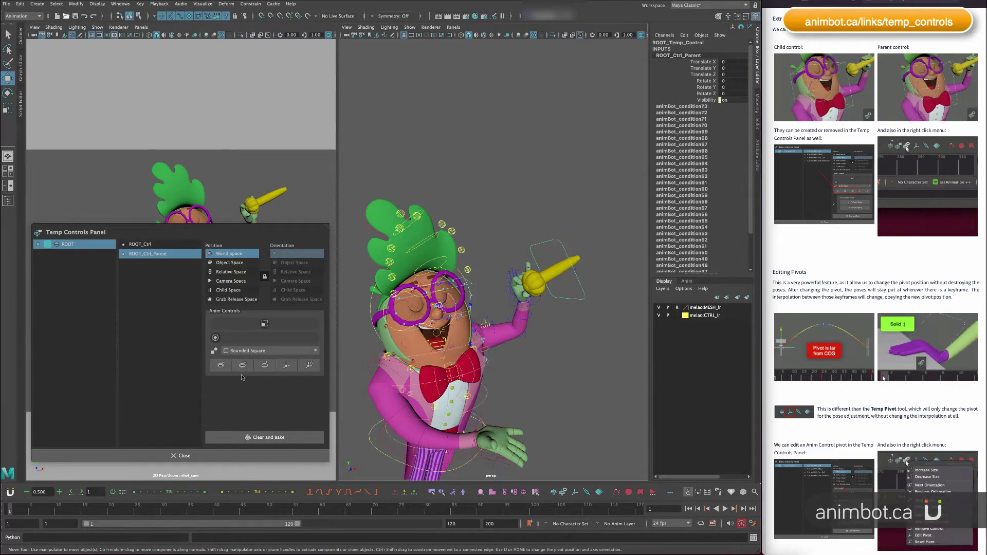
pyautogui.scroll(-5, 491, 338)
pyautogui.scroll(3, 484, 399)
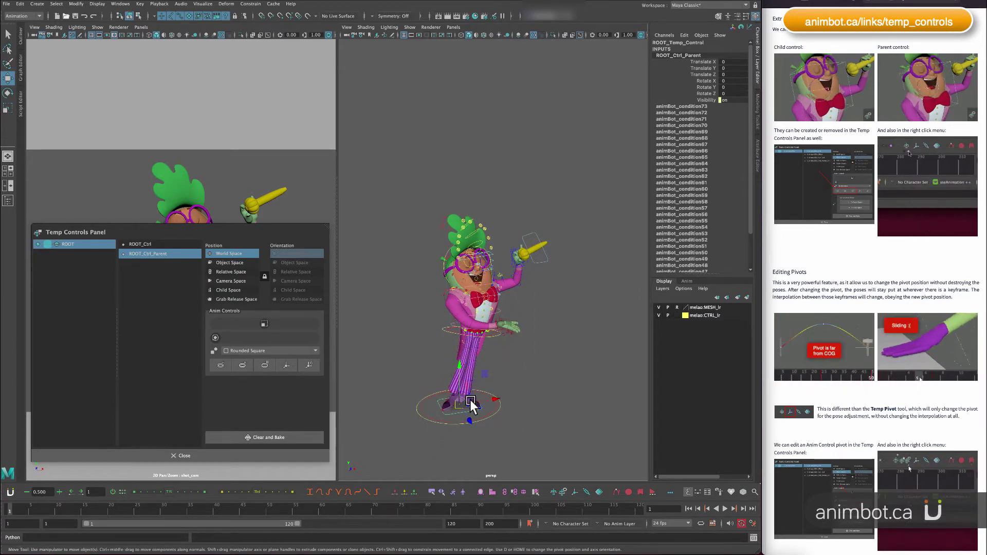
# - Test-rotate the character around its root, then undo it and return to the Move tool
pyautogui.press('e')
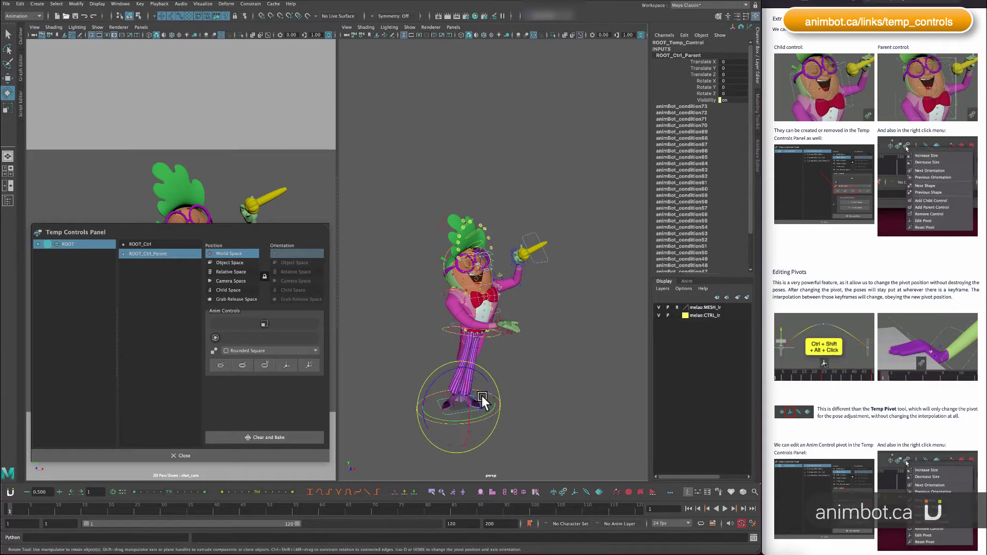
pyautogui.moveTo(482, 410)
pyautogui.mouseDown()
pyautogui.moveTo(446, 418)
pyautogui.moveTo(477, 415)
pyautogui.mouseUp()
pyautogui.hotkey('ctrl', 'z')
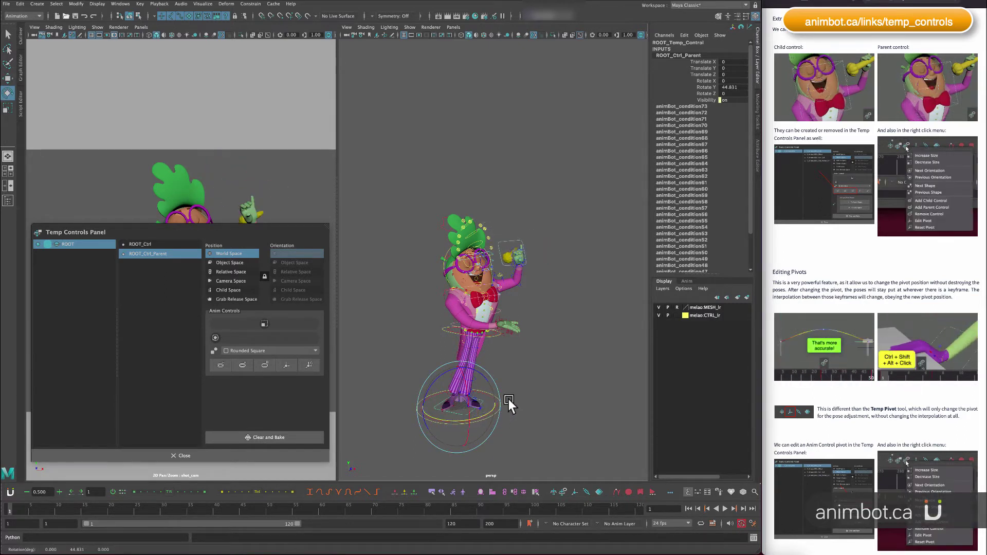
pyautogui.press('w')
# - Select the ROOT_Ctrl temp control, then the left foot bank control
pyautogui.keyDown('alt'); pyautogui.moveTo(521, 378); pyautogui.dragTo(442, 430); pyautogui.keyUp('alt')
pyautogui.click(524, 286)
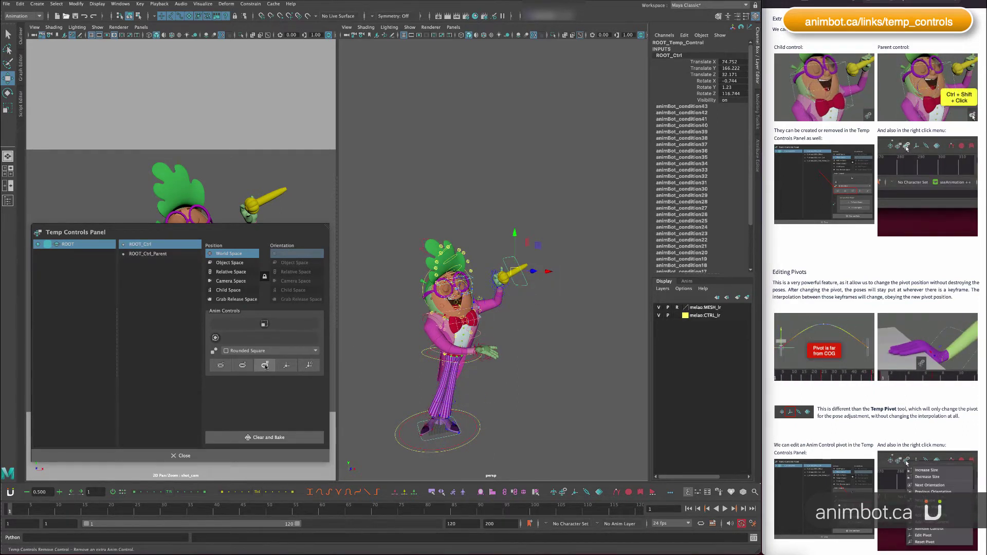
pyautogui.click(439, 442)
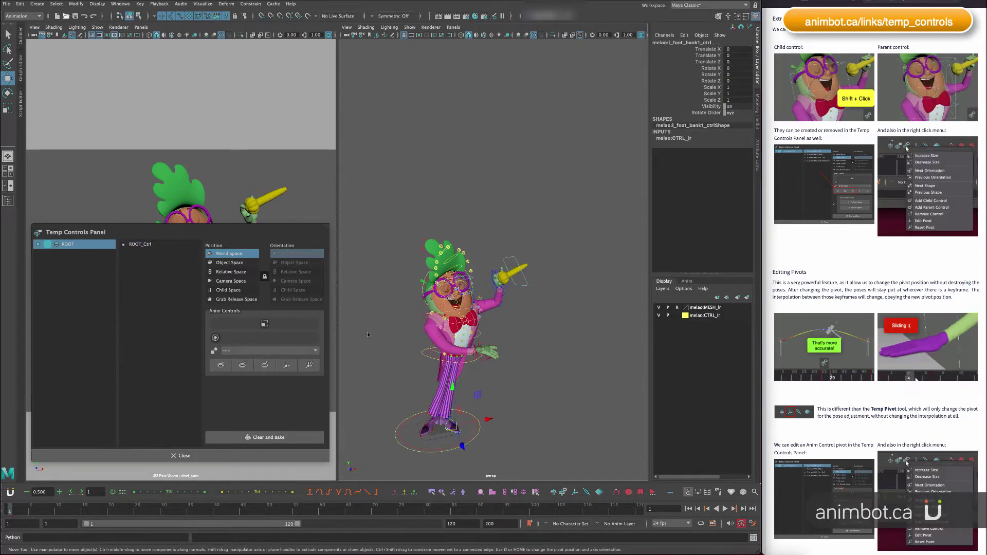
# - Bring up and dismiss the temp control actions menu twice
pyautogui.rightClick(562, 492)
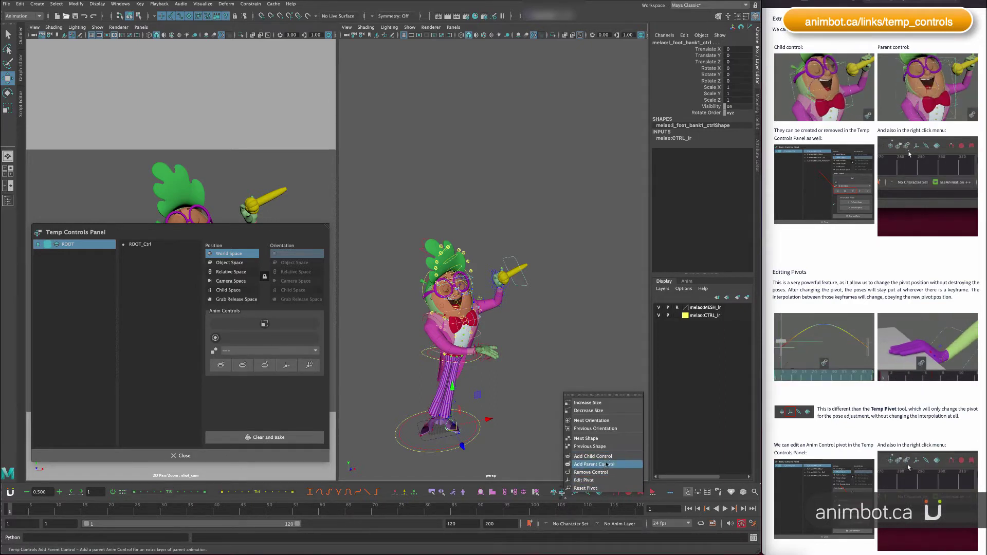
pyautogui.click(597, 465)
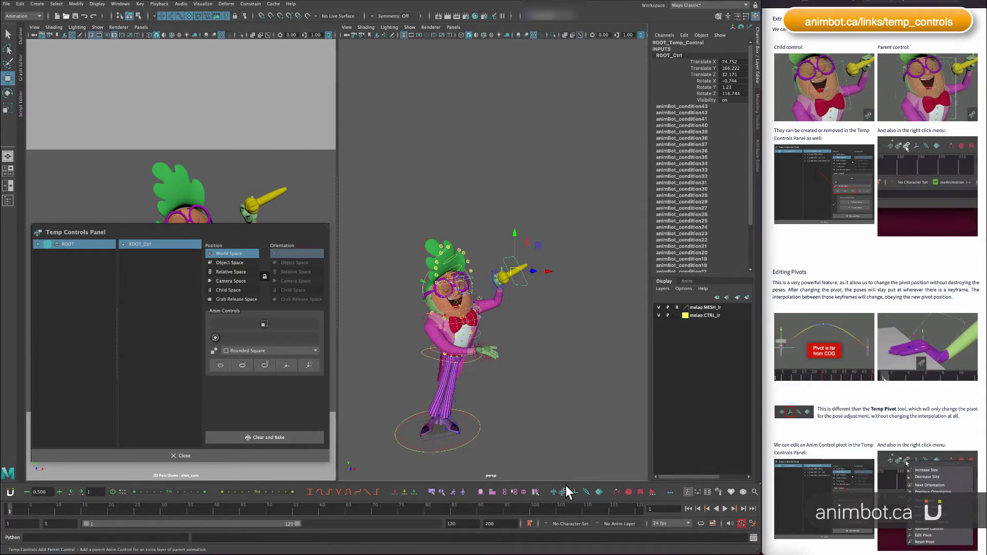
pyautogui.rightClick(562, 493)
pyautogui.press('Escape')
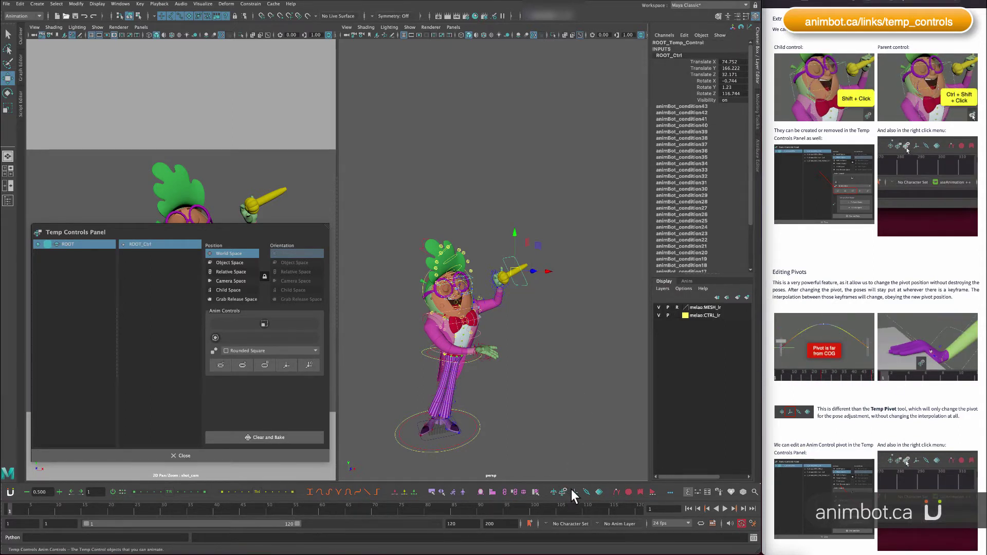
# - Add a child control, ROOT_Ctrl_Child, under ROOT and undo a test move of it
pyautogui.rightClick(563, 492)
pyautogui.click(557, 467)
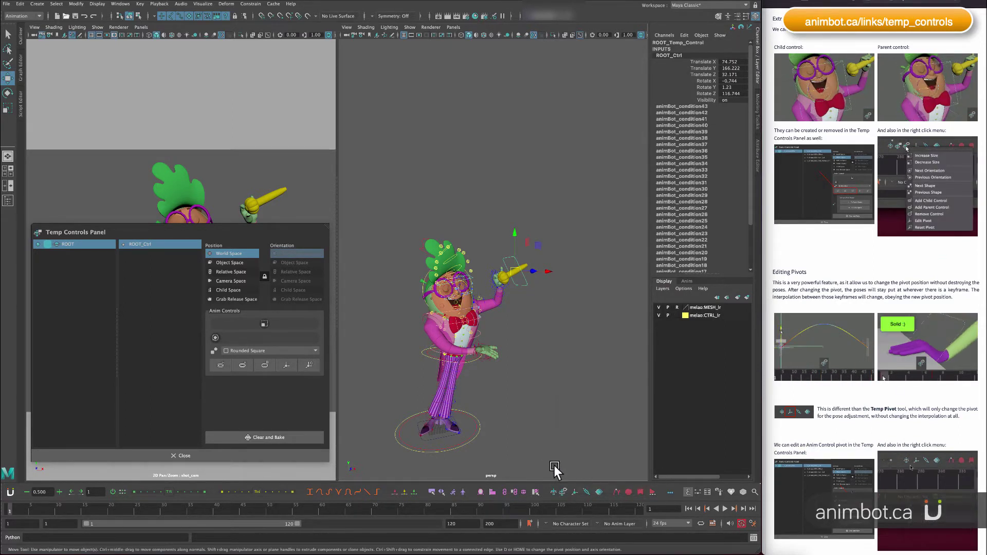
pyautogui.click(563, 491)
pyautogui.moveTo(539, 305); pyautogui.dragTo(539, 252, button='middle')
pyautogui.hotkey('ctrl', 'z')
pyautogui.hotkey('ctrl', 'z')
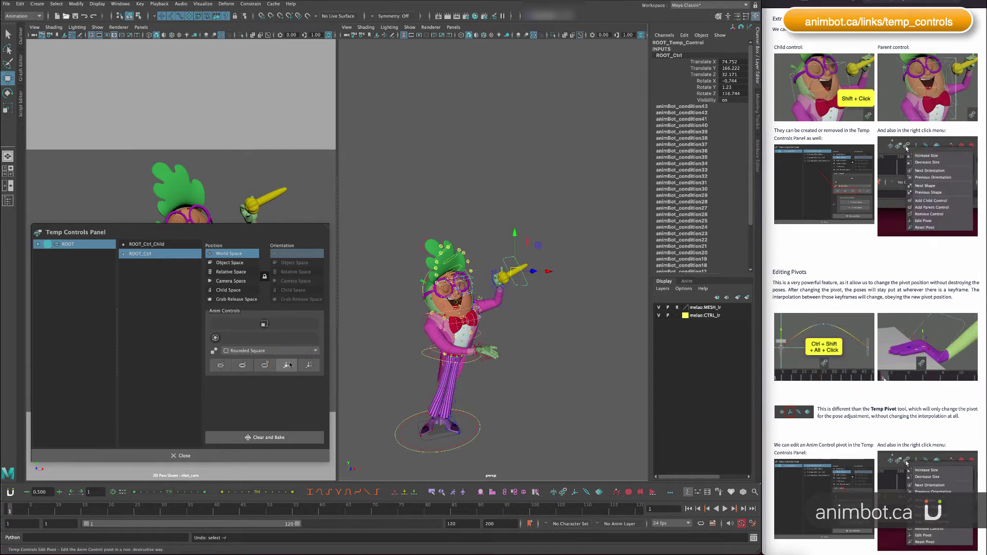
# - Select the left arm IK control, melao:l_arm_ik_ctrl, undoing a stray ROOT selection
pyautogui.keyDown('alt'); pyautogui.moveTo(526, 317); pyautogui.dragTo(518, 341); pyautogui.keyUp('alt')
pyautogui.scroll(5, 517, 341)
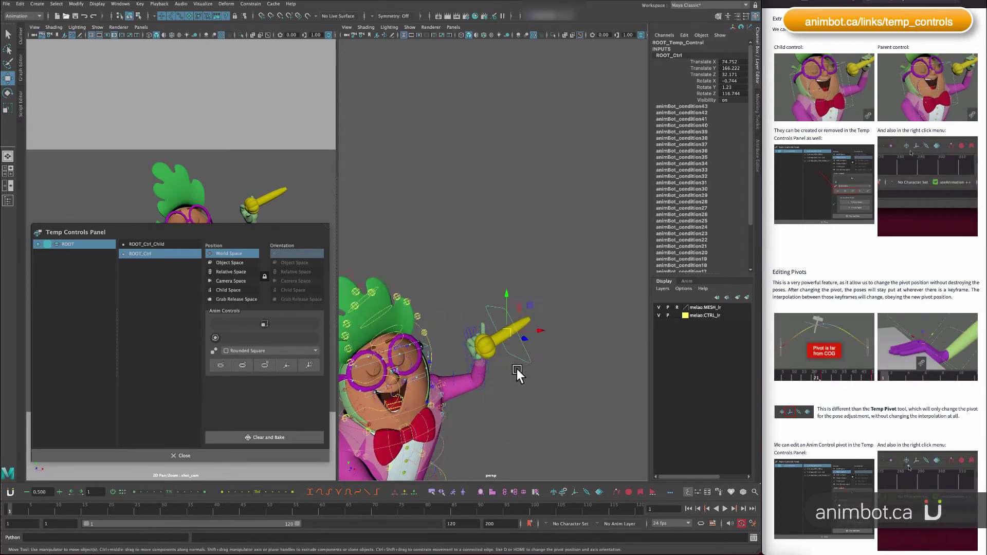
pyautogui.keyDown('alt'); pyautogui.moveTo(517, 369); pyautogui.dragTo(498, 328, button='middle'); pyautogui.keyUp('alt')
pyautogui.scroll(3, 520, 296)
pyautogui.click(496, 329)
pyautogui.keyDown('alt'); pyautogui.moveTo(515, 363); pyautogui.dragTo(539, 315); pyautogui.keyUp('alt')
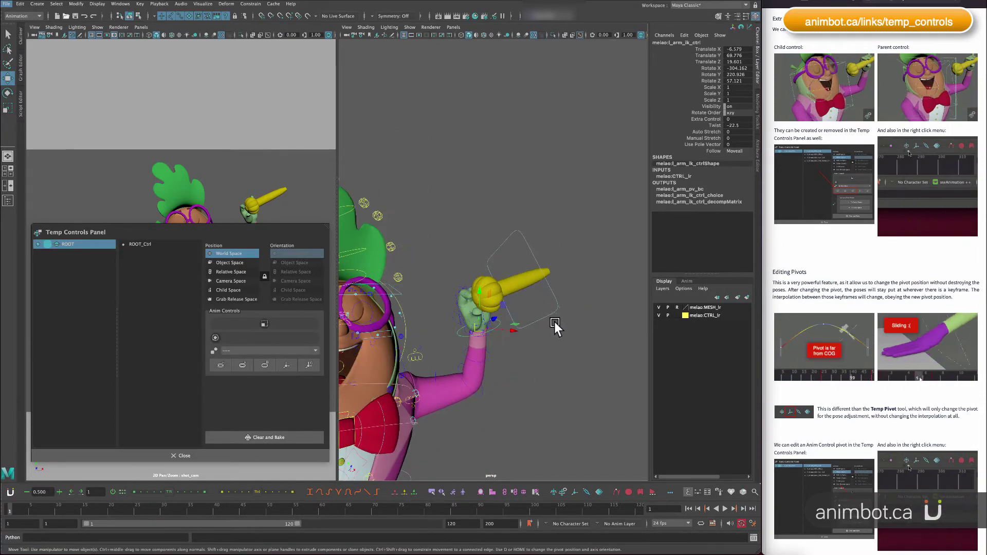
pyautogui.click(556, 324)
pyautogui.hotkey('ctrl', 'z')
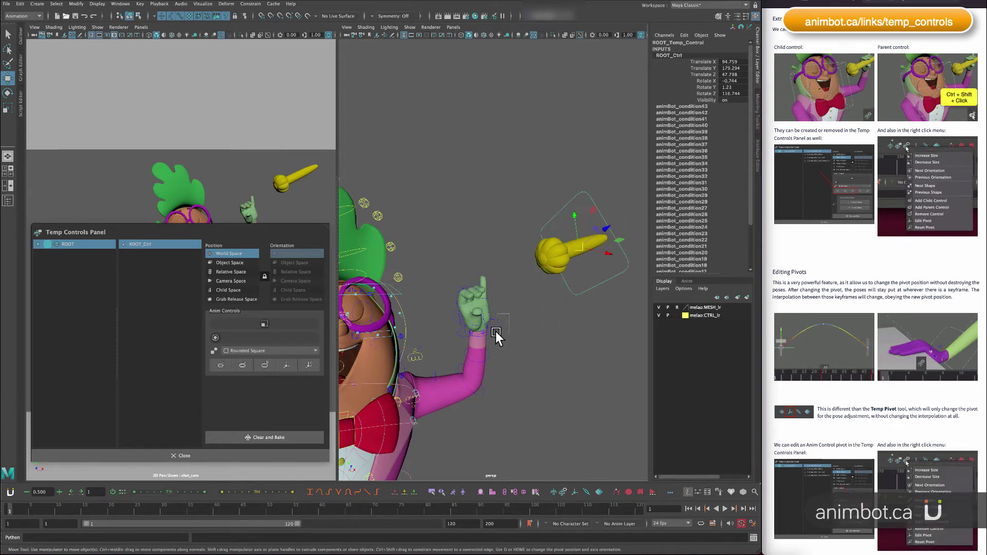
pyautogui.click(495, 333)
# - Create a world-space simple temp control, l_arm_ik_ctrl_Ctrl, and adjust its orientation
pyautogui.click(552, 492)
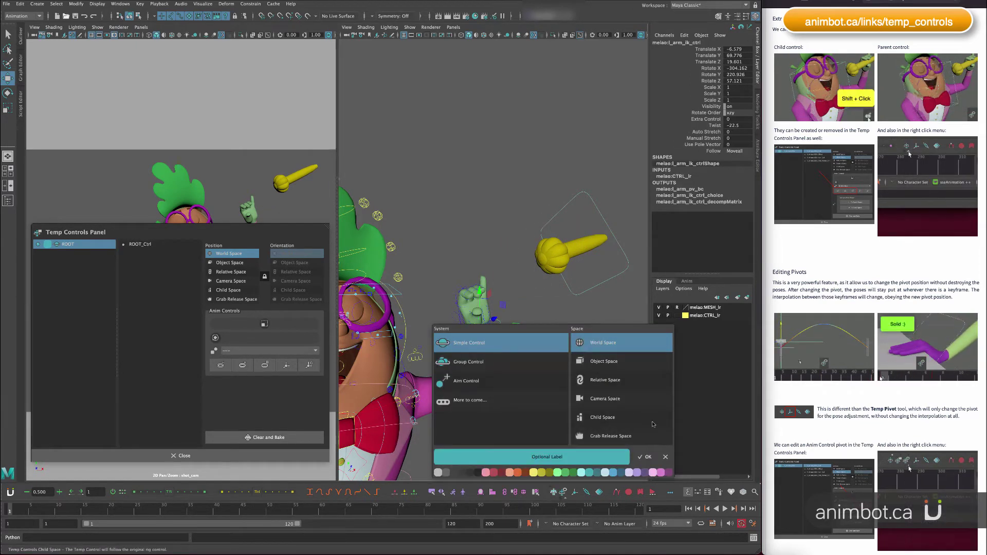
pyautogui.click(648, 458)
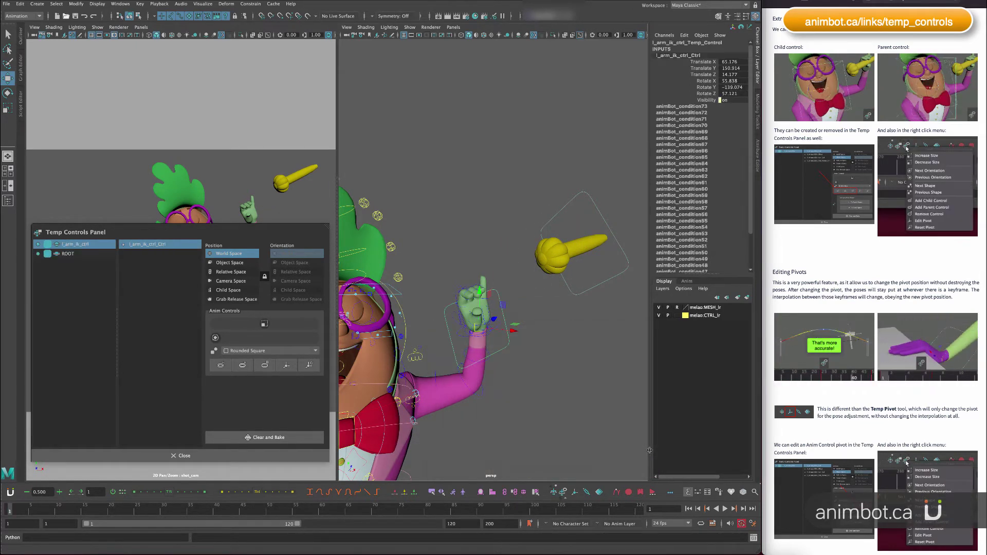
pyautogui.click(245, 339)
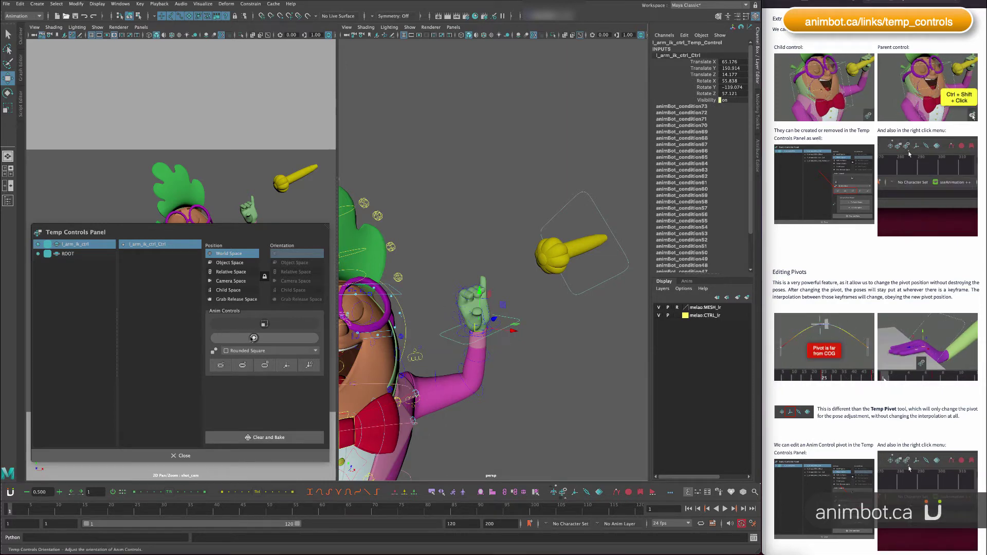
pyautogui.moveTo(495, 349)
pyautogui.keyDown('alt'); pyautogui.mouseDown()
pyautogui.moveTo(510, 379)
pyautogui.moveTo(493, 375)
pyautogui.moveTo(513, 356)
pyautogui.mouseUp(); pyautogui.keyUp('alt')
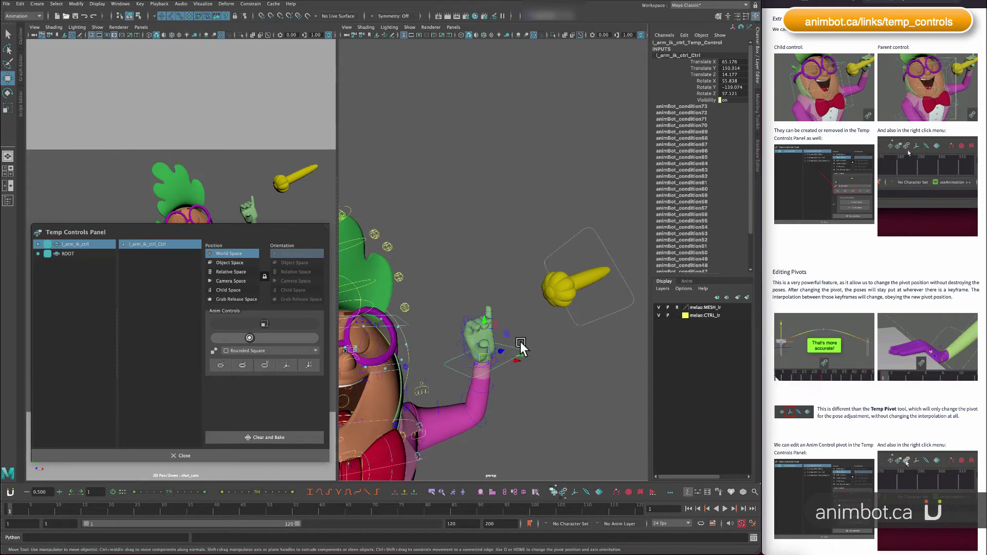
# - Edit the hand control's pivot, raising it above the hand
pyautogui.click(286, 365)
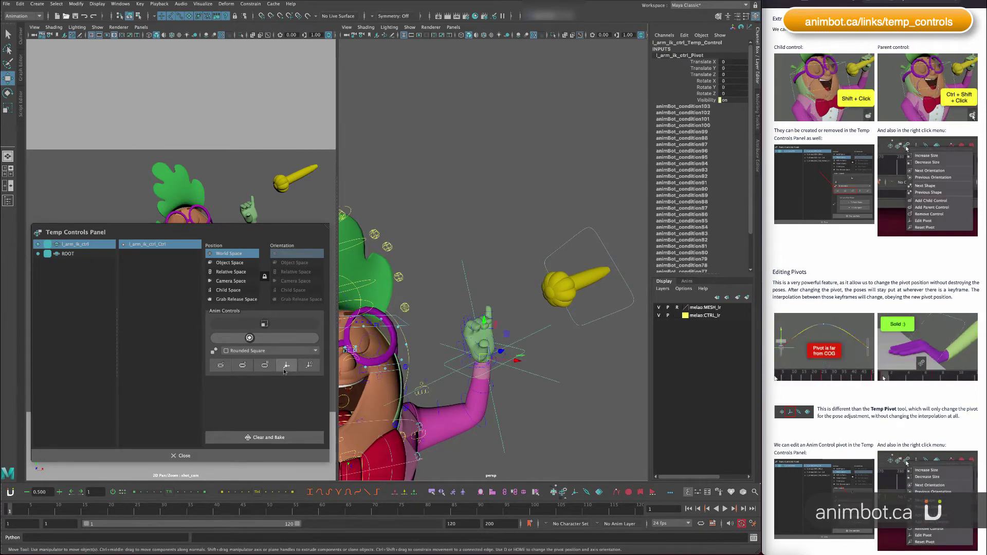
pyautogui.press('w')
pyautogui.moveTo(476, 331); pyautogui.dragTo(460, 257)
pyautogui.click(534, 367)
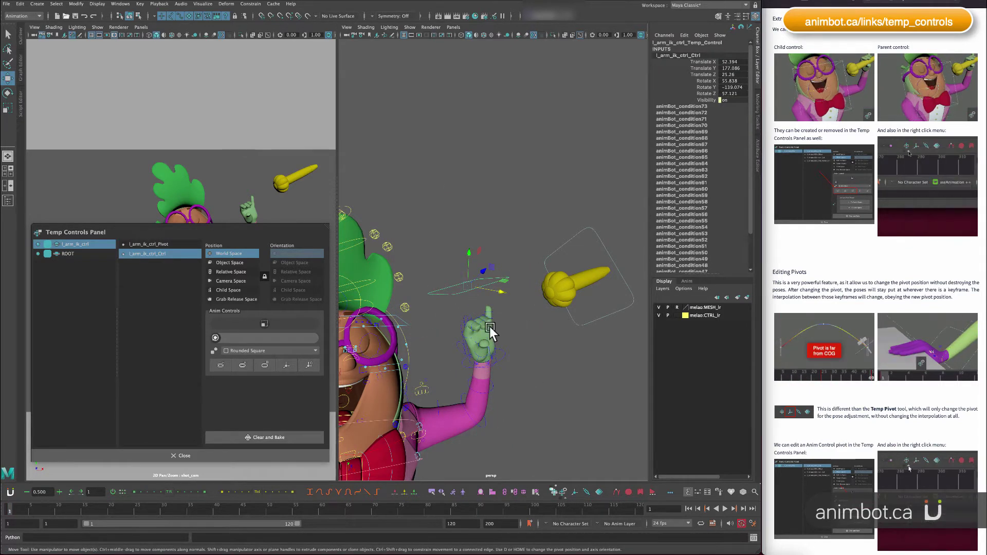
# - Test-rotate the hand around the new pivot, undo it, and return to the Move tool
pyautogui.press('e')
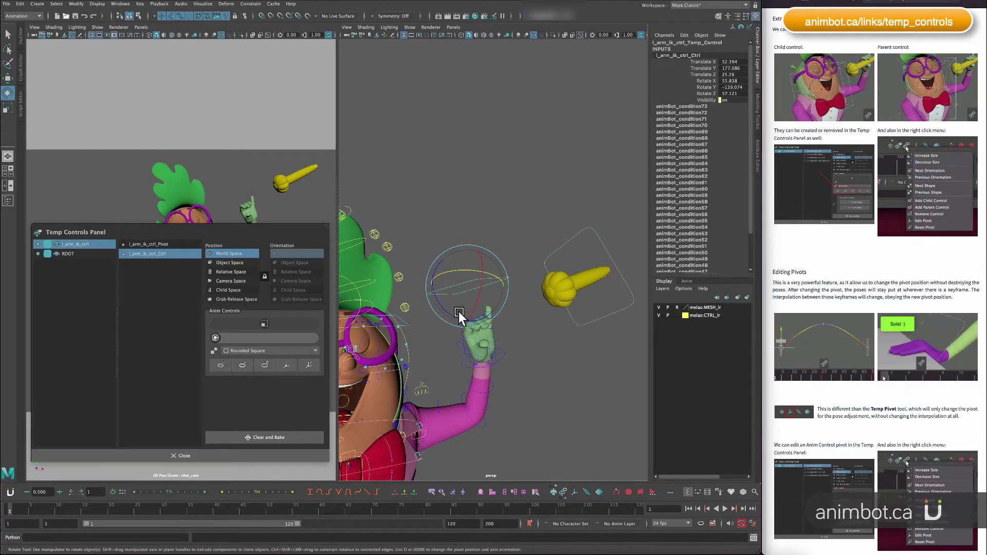
pyautogui.moveTo(455, 313); pyautogui.dragTo(444, 301)
pyautogui.hotkey('ctrl', 'z')
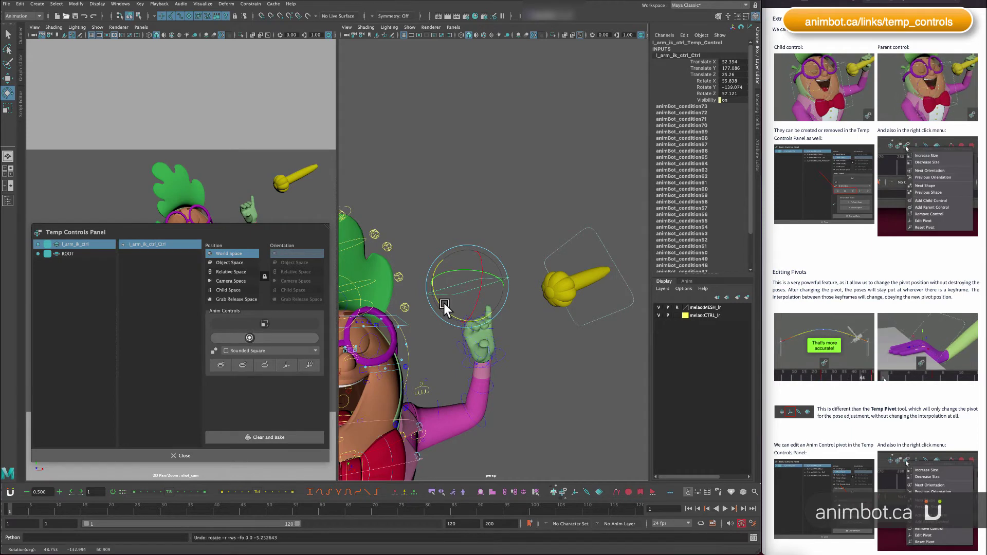
pyautogui.press('w')
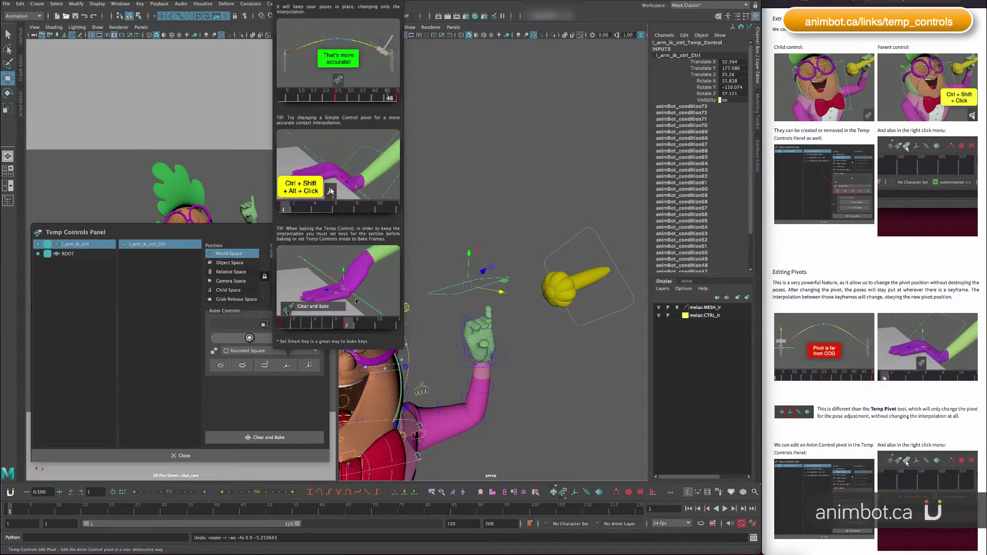
# - Reselect the arm's temp control and create a fresh world-space simple control
pyautogui.click(516, 332)
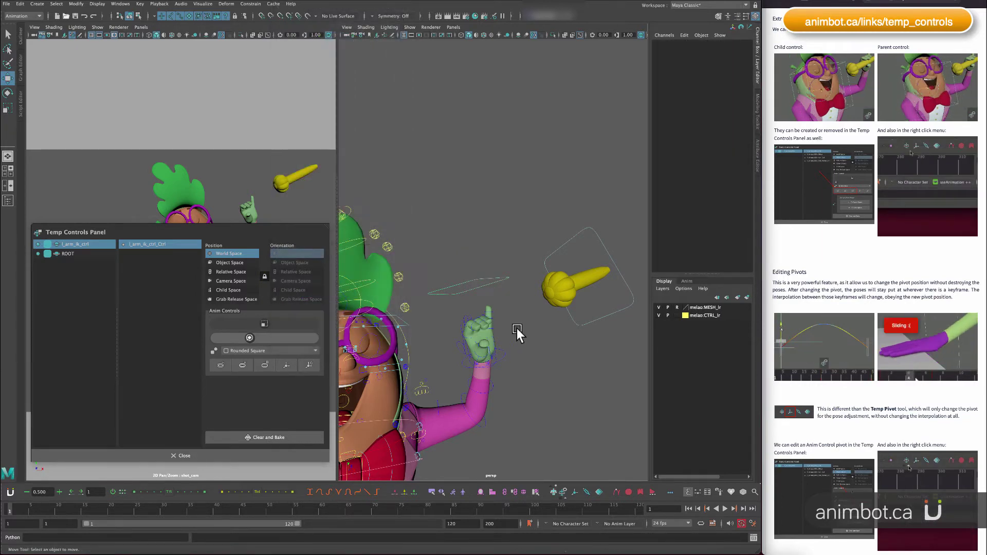
pyautogui.click(472, 291)
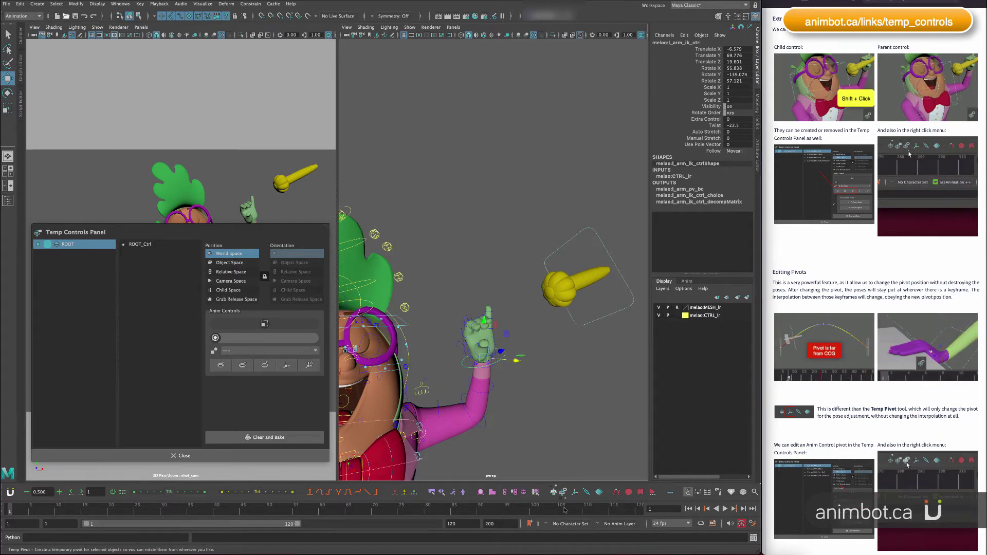
pyautogui.click(554, 492)
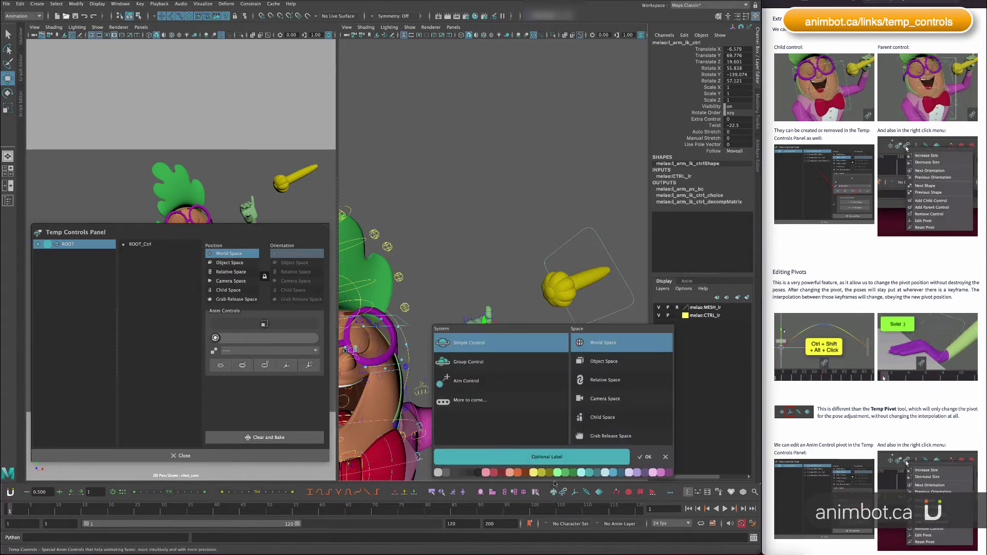
pyautogui.click(649, 457)
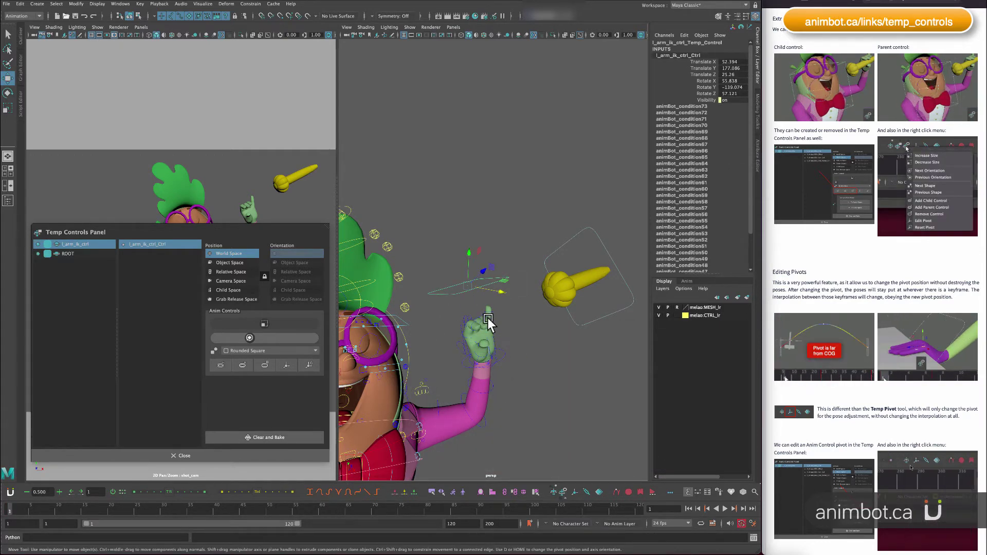
# - Reset the temp control's pivot back to the hand and clear the selection
pyautogui.click(309, 366)
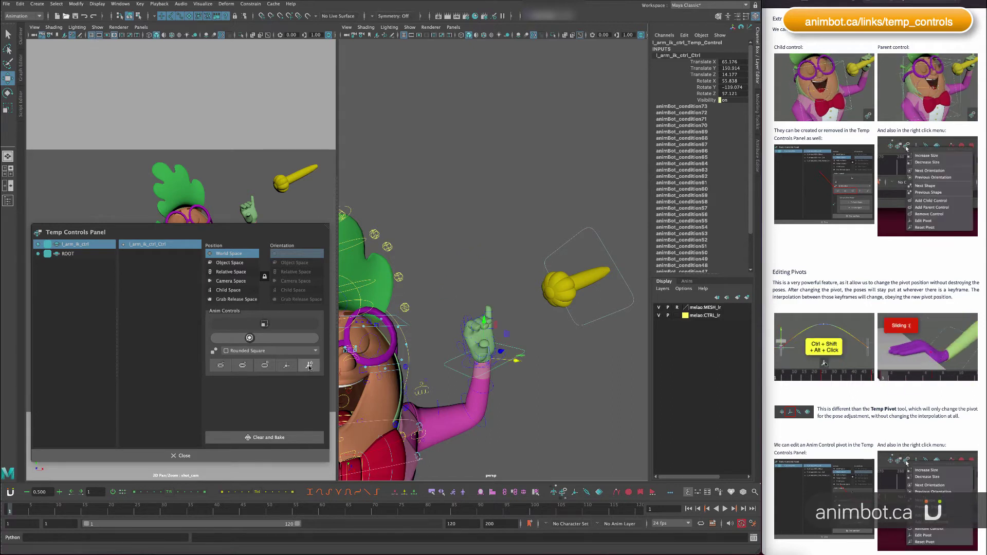
pyautogui.rightClick(563, 492)
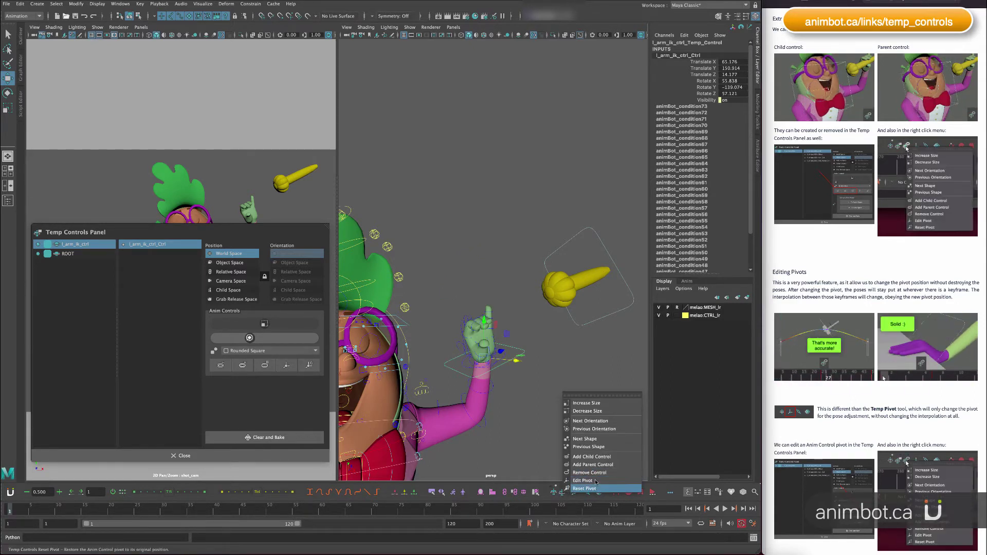
pyautogui.click(516, 456)
pyautogui.click(532, 441)
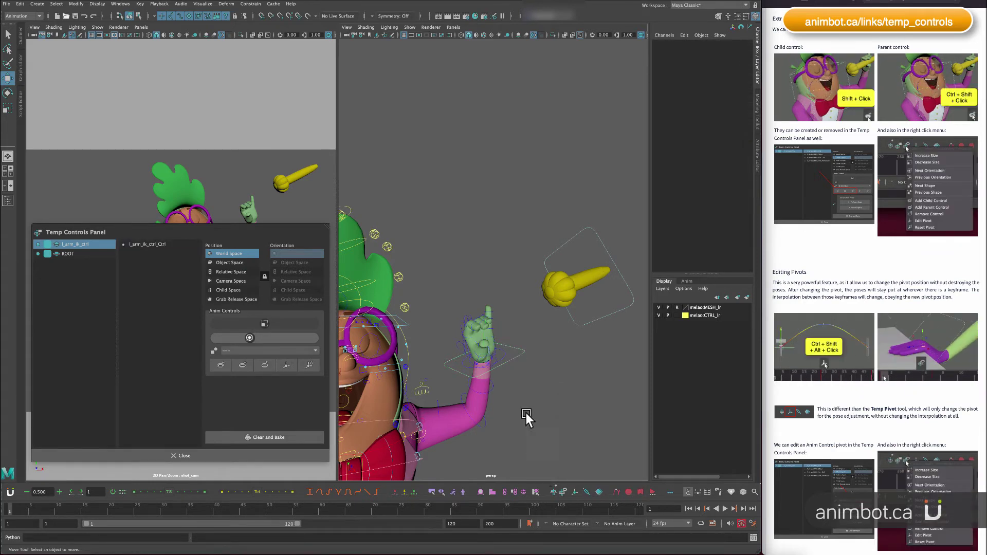
# - Toggle the Temp Controls Panel closed, tumble the persp view to the full character, and deselect
pyautogui.scroll(-3, 901, 425)
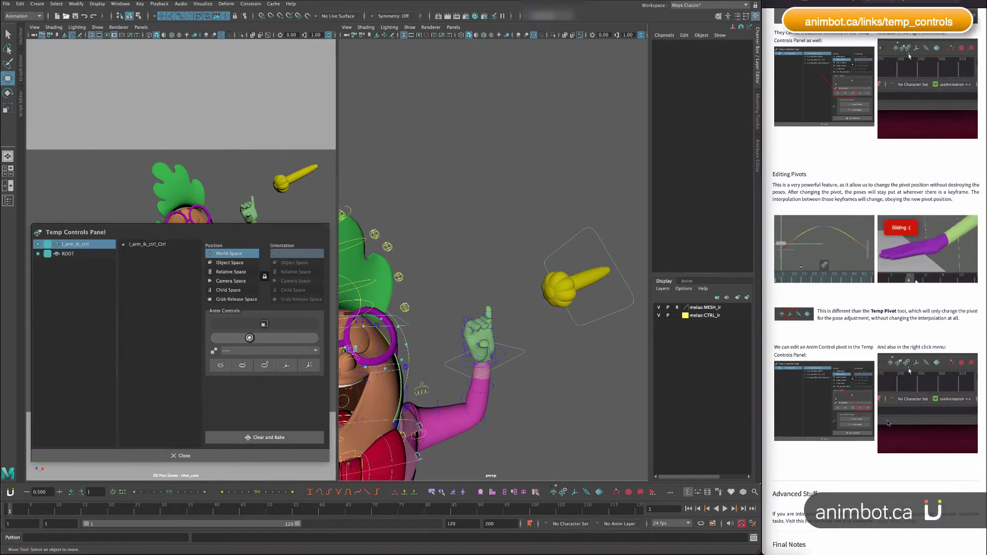
pyautogui.scroll(1, 889, 423)
pyautogui.scroll(-2, 890, 422)
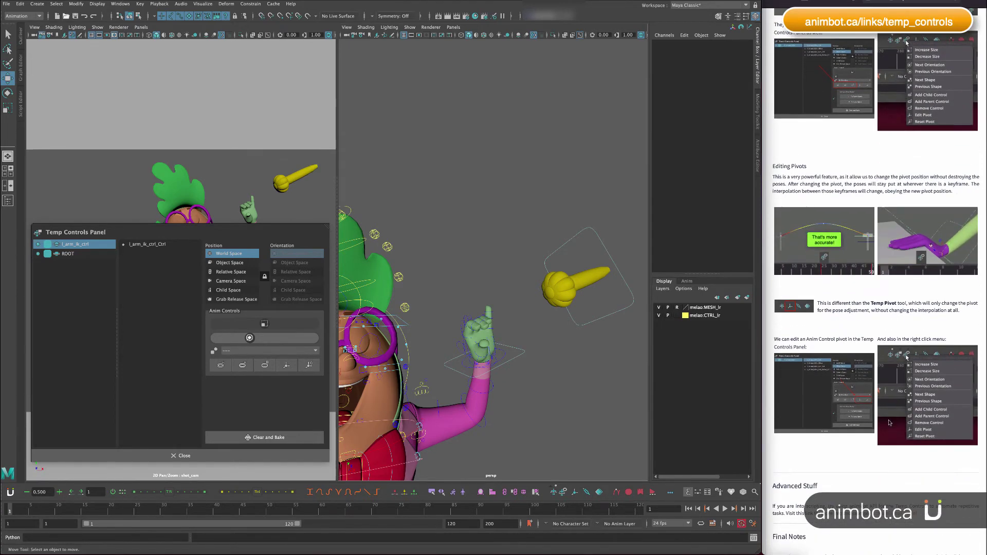
pyautogui.scroll(-4, 895, 422)
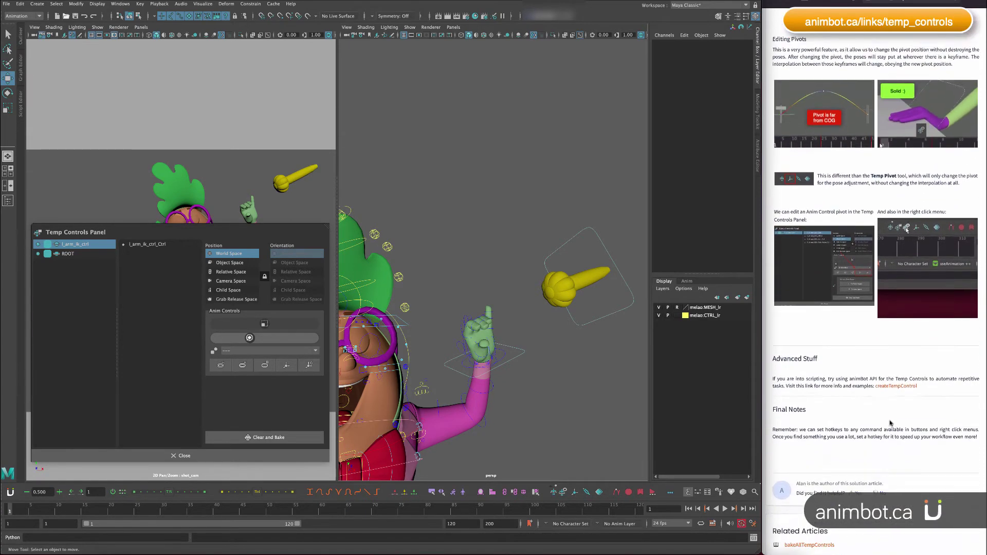
pyautogui.scroll(2, 902, 420)
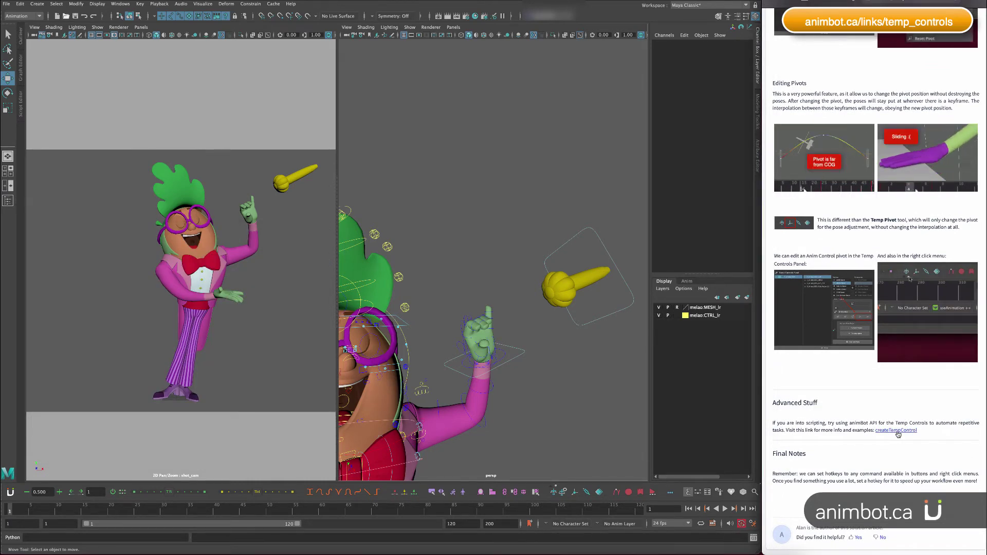
pyautogui.scroll(1, 895, 437)
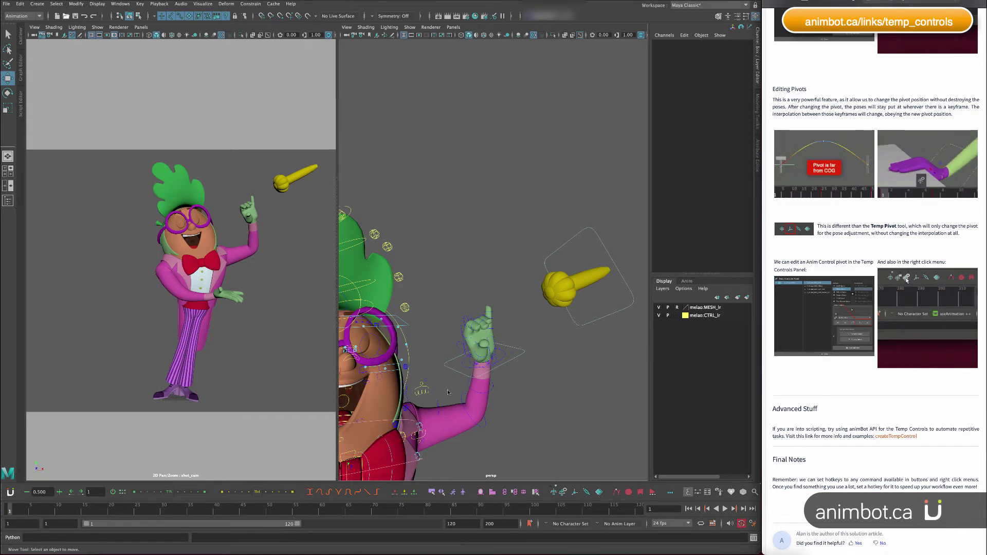
pyautogui.press('t')
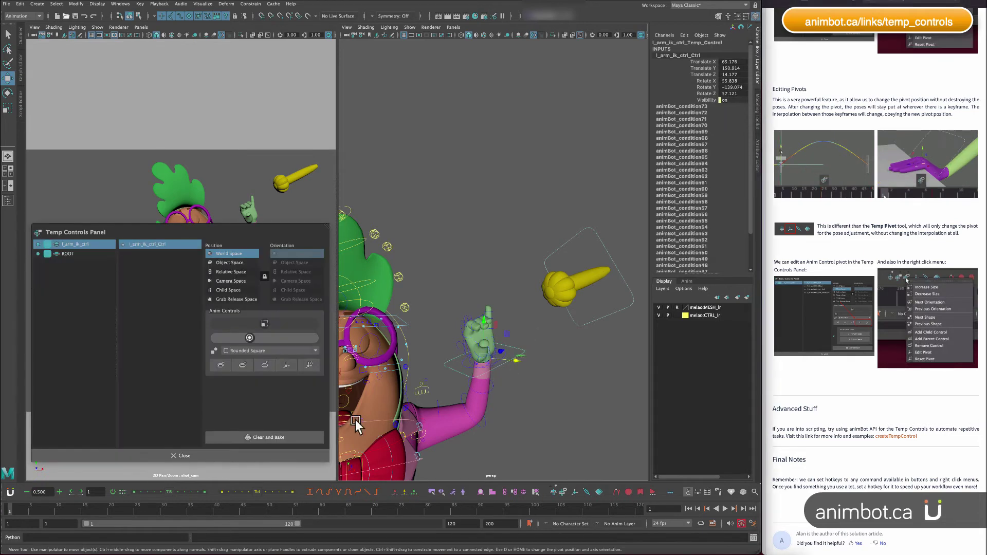
pyautogui.click(200, 456)
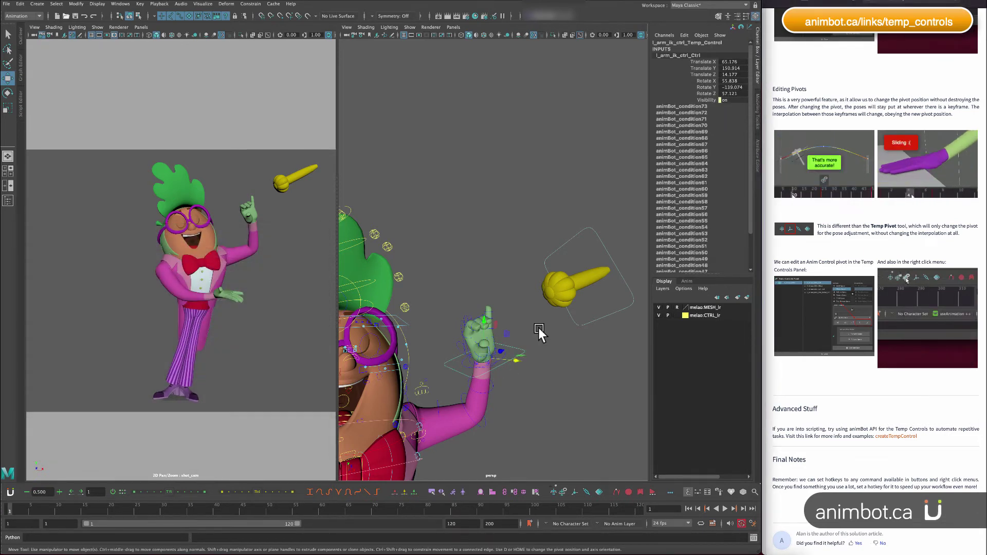
pyautogui.keyDown('alt'); pyautogui.moveTo(481, 397); pyautogui.dragTo(451, 376); pyautogui.keyUp('alt')
pyautogui.click(502, 368)
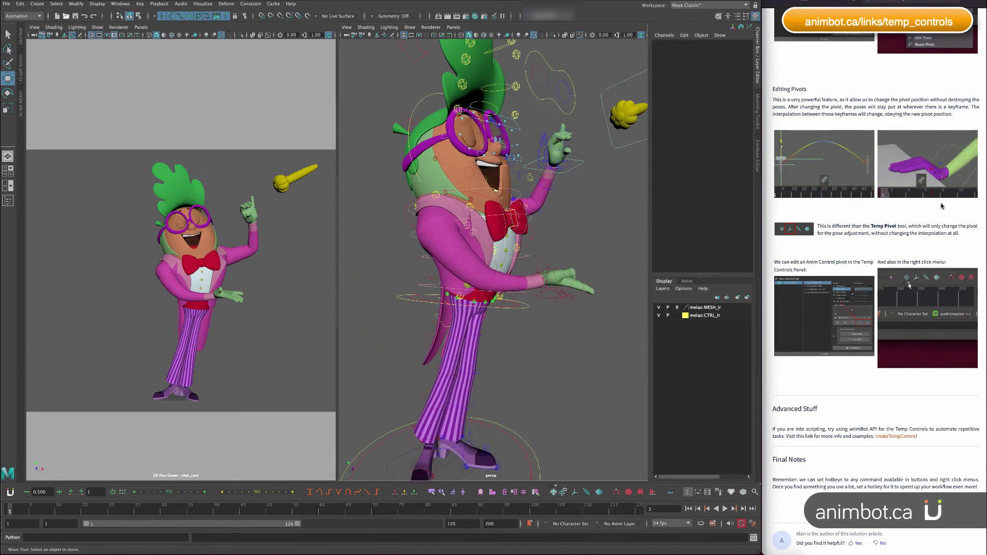
# - Scroll the Temp Controls documentation to Simple Control and highlight the first example text
pyautogui.scroll(15, 943, 205)
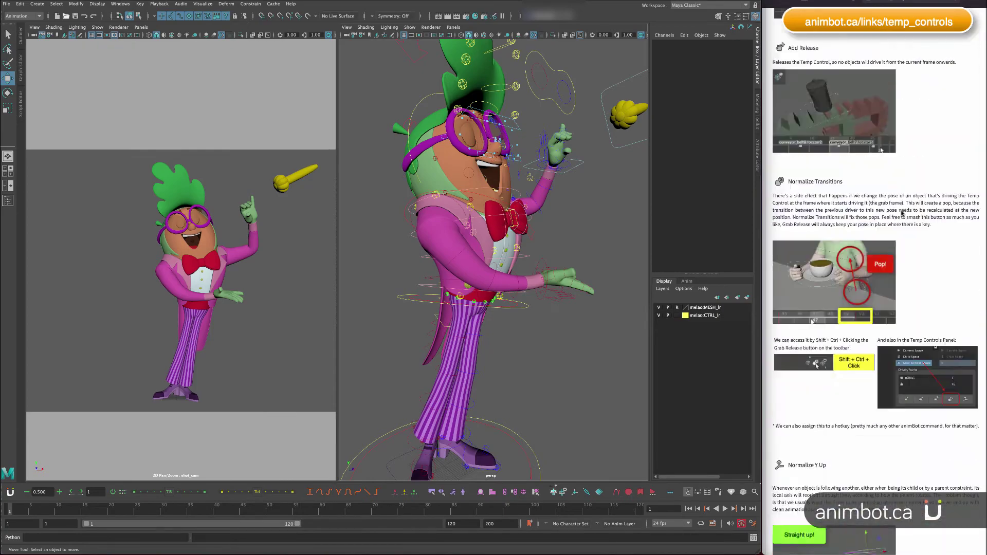
pyautogui.scroll(15, 902, 214)
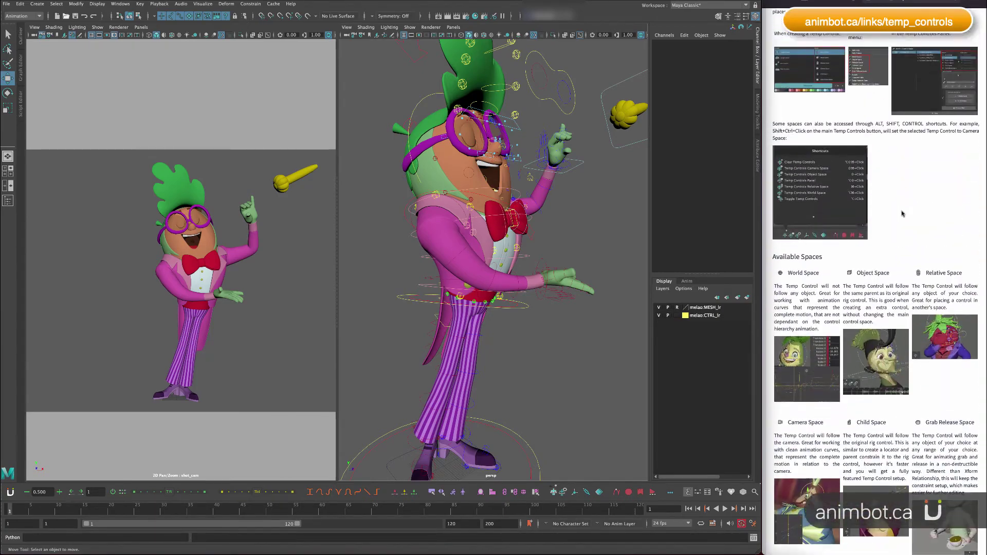
pyautogui.scroll(3, 902, 213)
pyautogui.scroll(-20, 903, 214)
pyautogui.scroll(10, 903, 213)
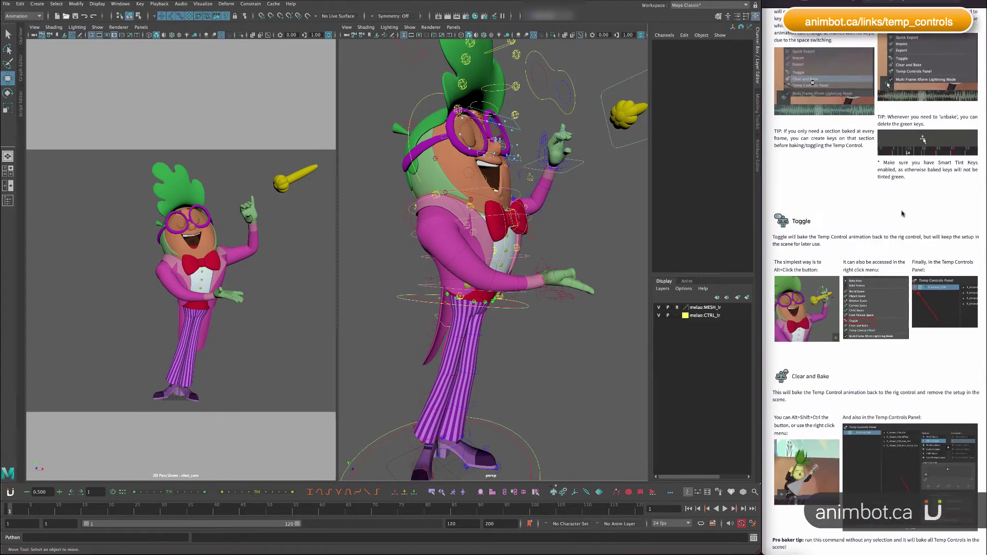
pyautogui.scroll(10, 903, 213)
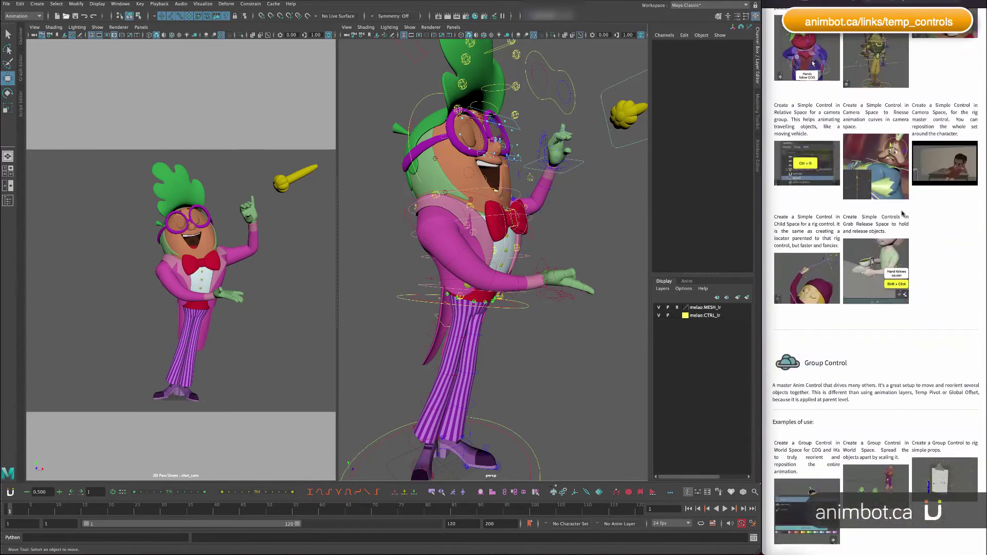
pyautogui.scroll(5, 902, 214)
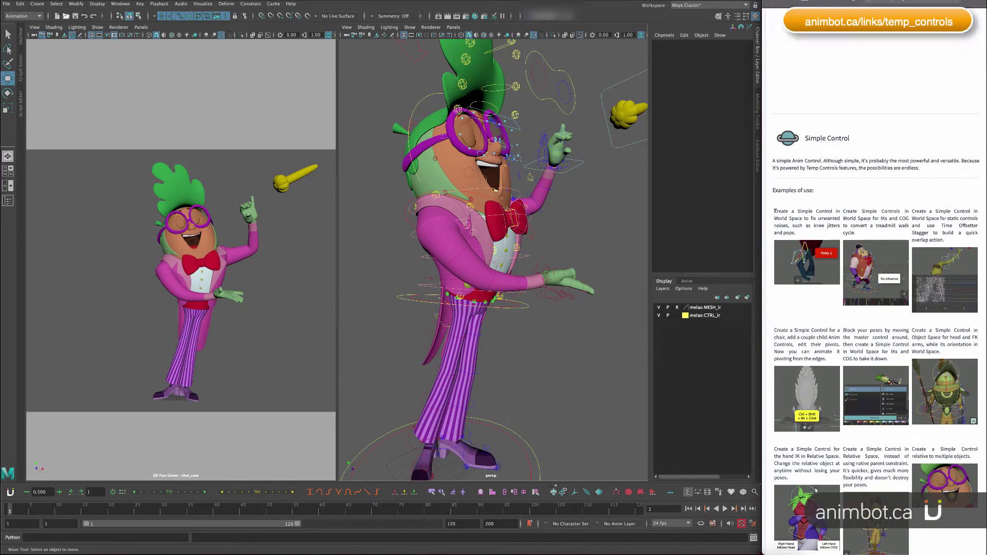
pyautogui.moveTo(775, 211); pyautogui.dragTo(798, 233)
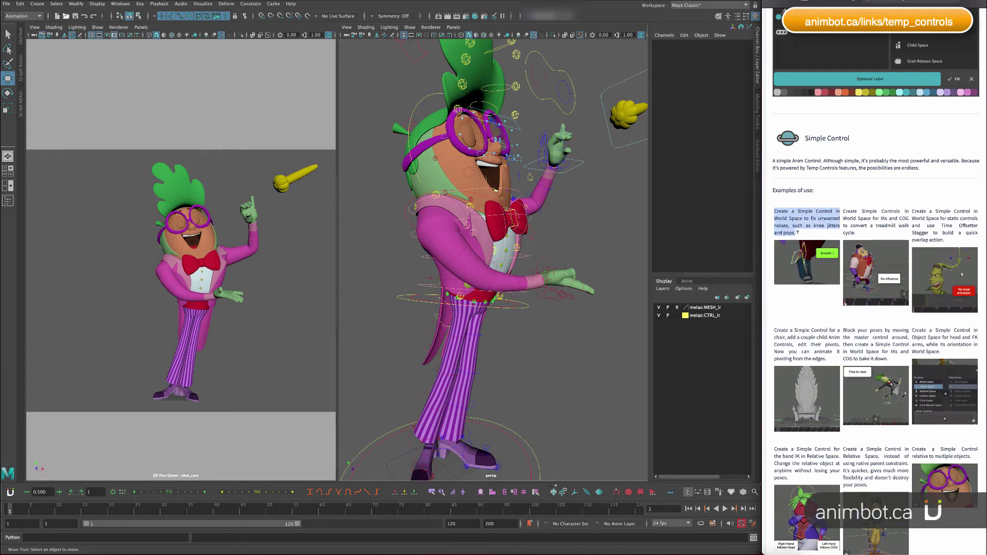
pyautogui.click(436, 368)
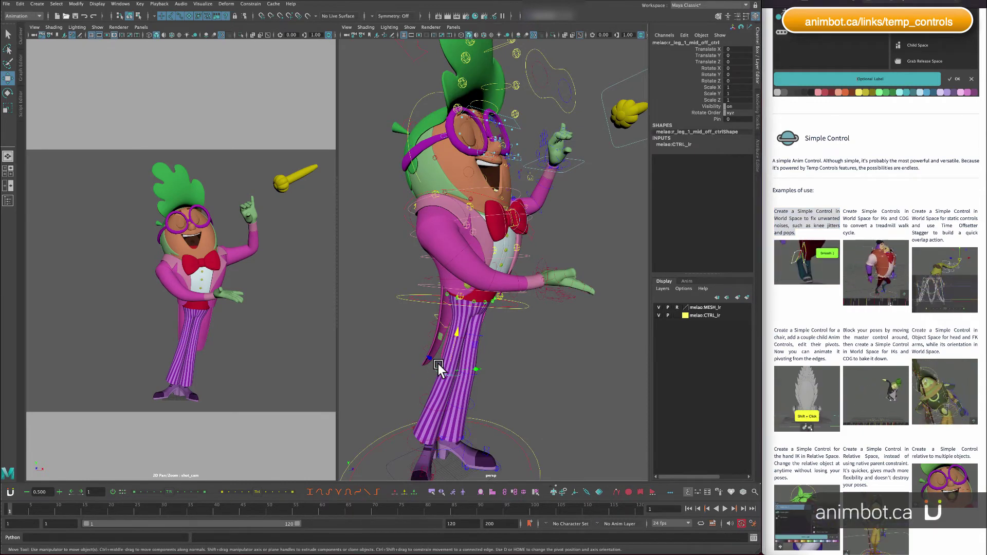
pyautogui.keyDown('shift'); pyautogui.moveTo(242, 511); pyautogui.dragTo(319, 513); pyautogui.keyUp('shift')
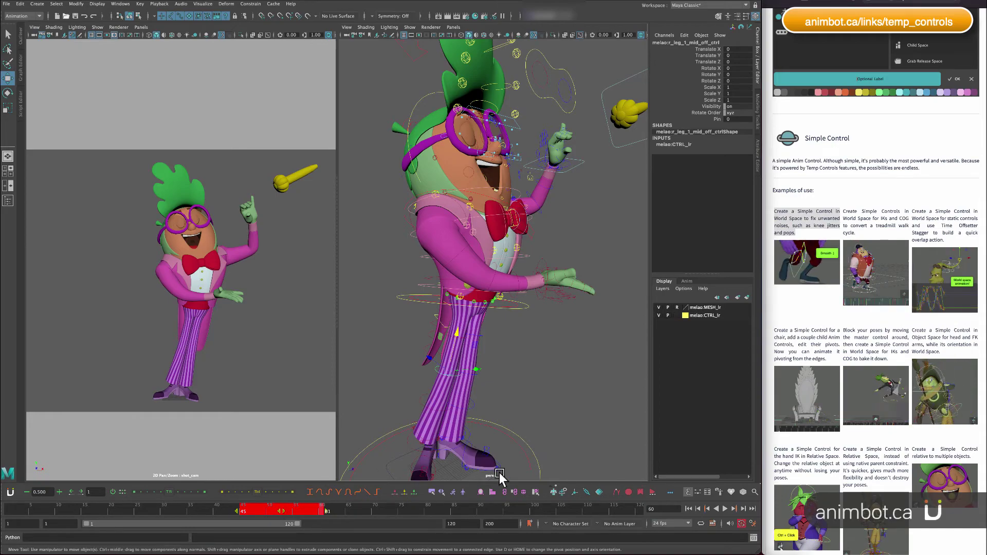
# - Clear the rig selection by clicking empty viewport space
pyautogui.scroll(-15, 868, 391)
pyautogui.scroll(-20, 898, 400)
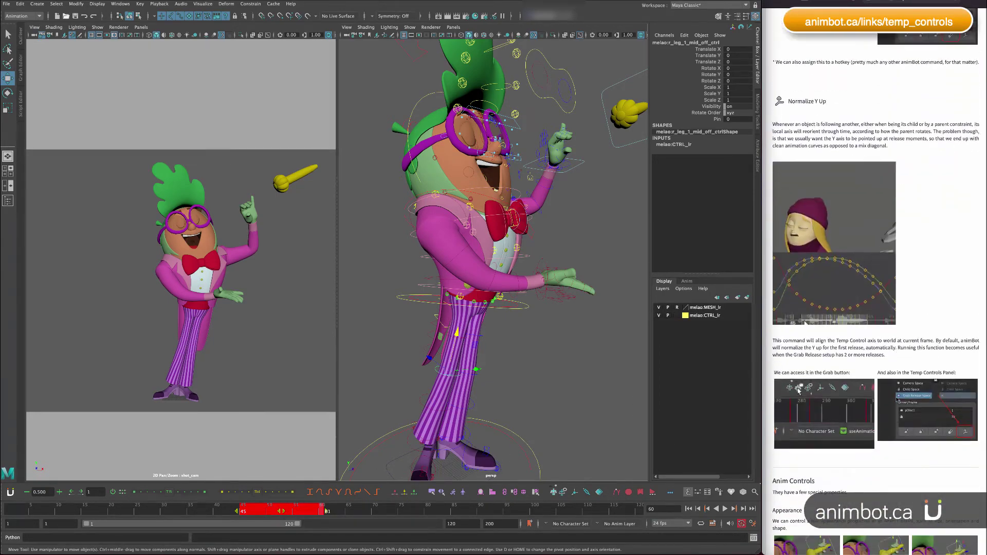
pyautogui.scroll(3, 897, 399)
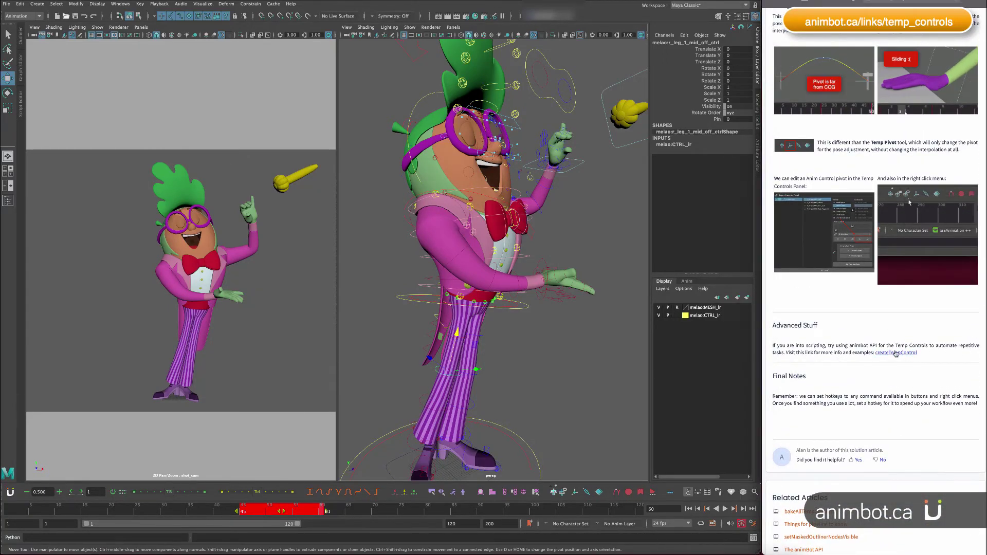
pyautogui.scroll(1, 895, 386)
pyautogui.click(525, 94)
# - Highlight the article's Final Notes heading, then show the Temp Controls command menu in Maya
pyautogui.tripleClick(799, 397)
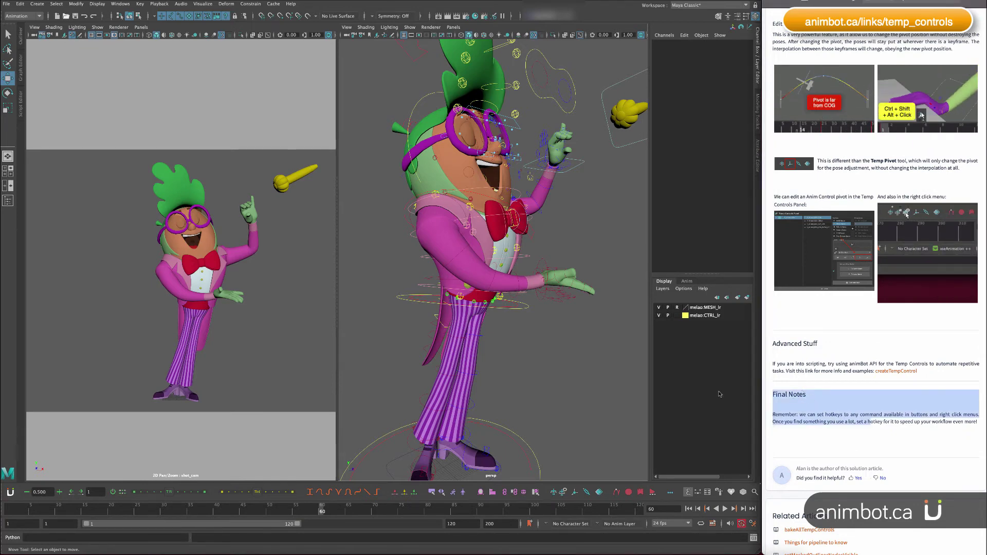
pyautogui.click(565, 492)
pyautogui.rightClick(565, 492)
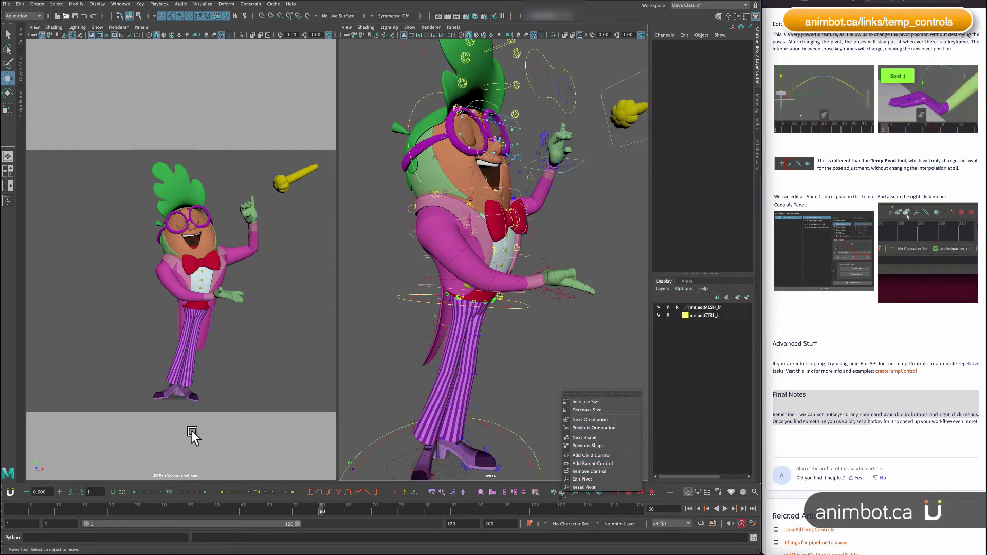
# - Search animBot commands for 'edit pivot'
pyautogui.click(10, 492)
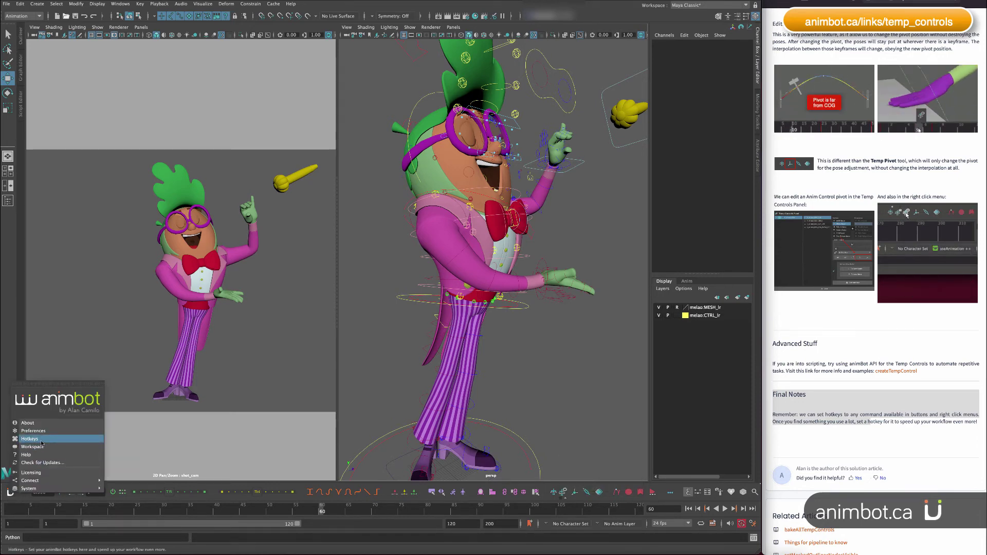
pyautogui.click(567, 443)
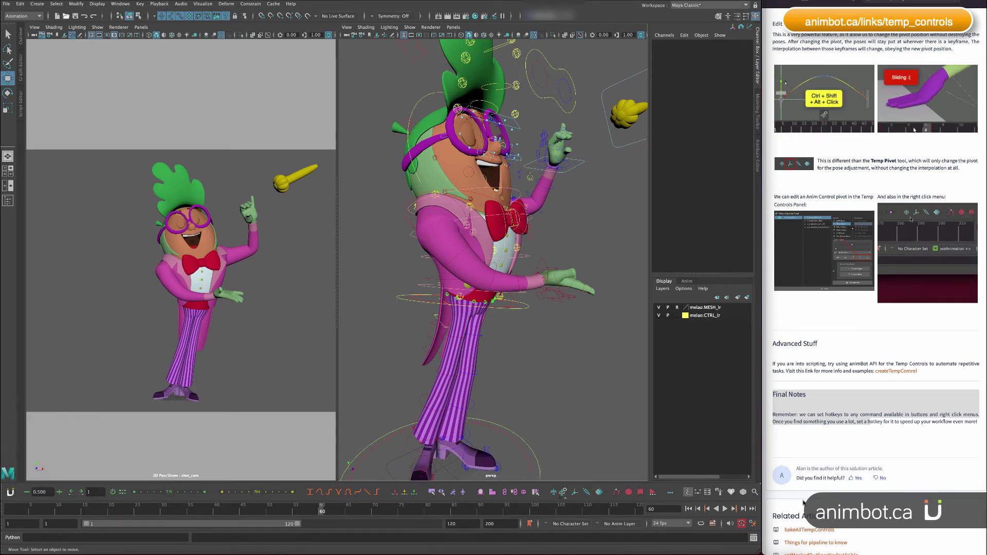
pyautogui.click(755, 491)
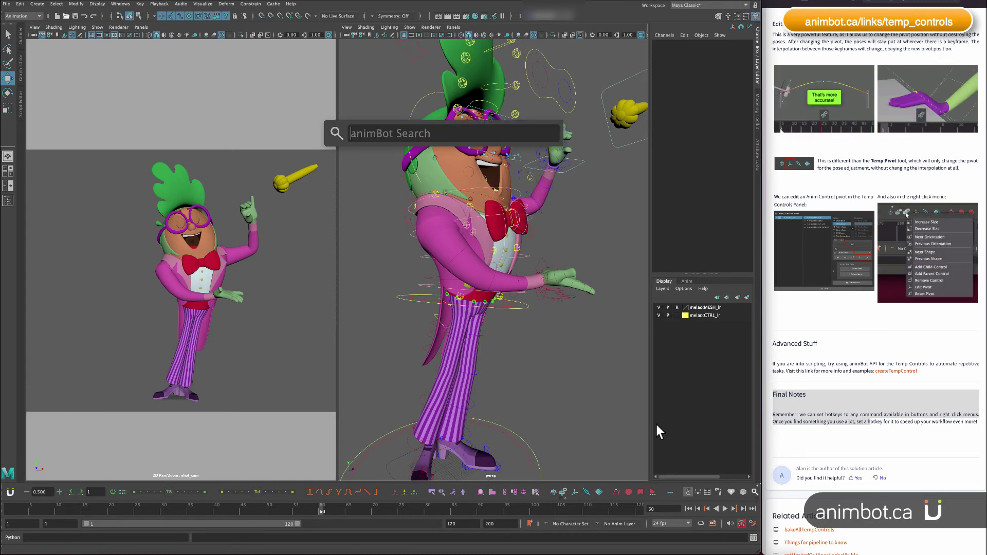
pyautogui.write('edit pivot')
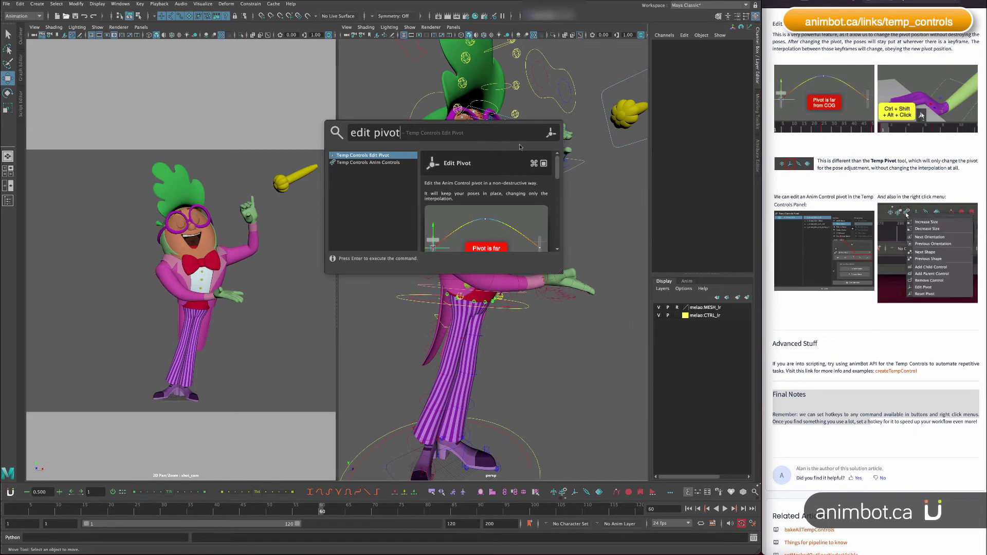
# - Enter ⌘3 as the Edit Pivot hotkey in the Hotkeys window, then close it
pyautogui.click(534, 164)
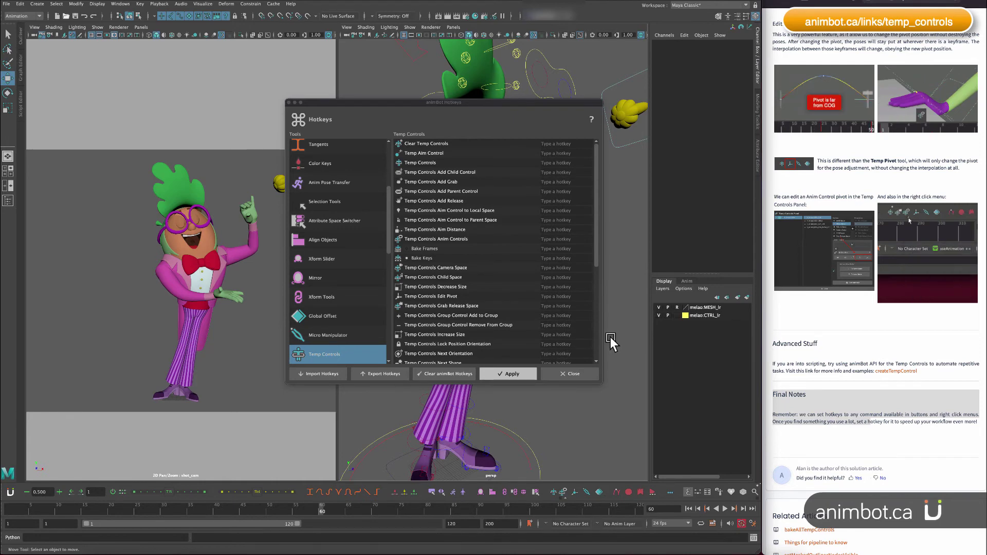
pyautogui.moveTo(547, 106); pyautogui.dragTo(500, 120)
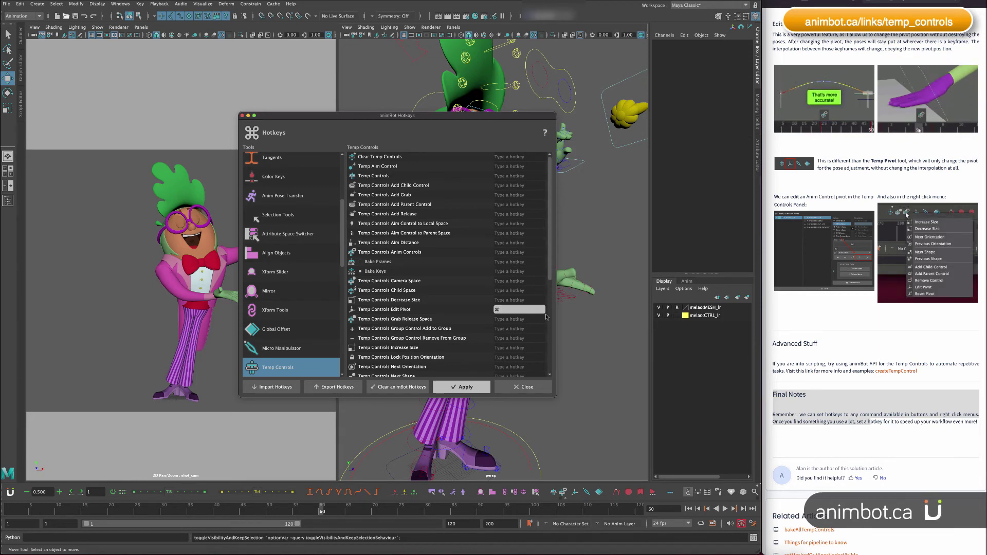
pyautogui.press('super+3')
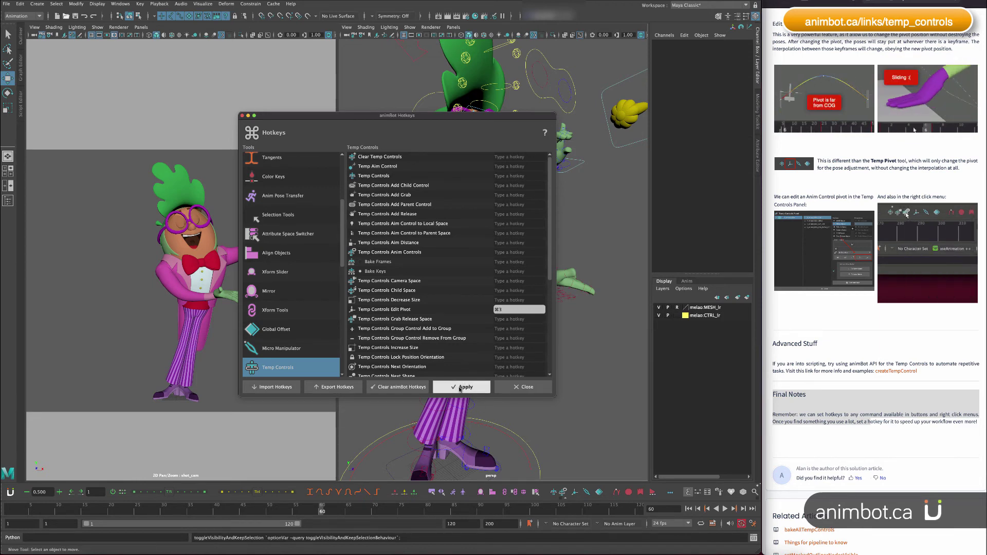
pyautogui.click(523, 386)
pyautogui.click(447, 265)
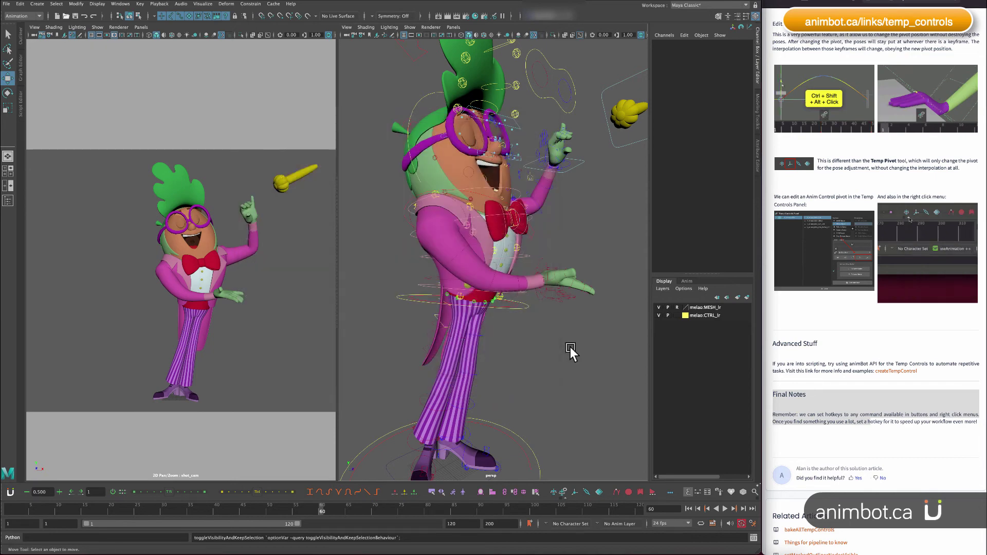
pyautogui.rightClick(564, 492)
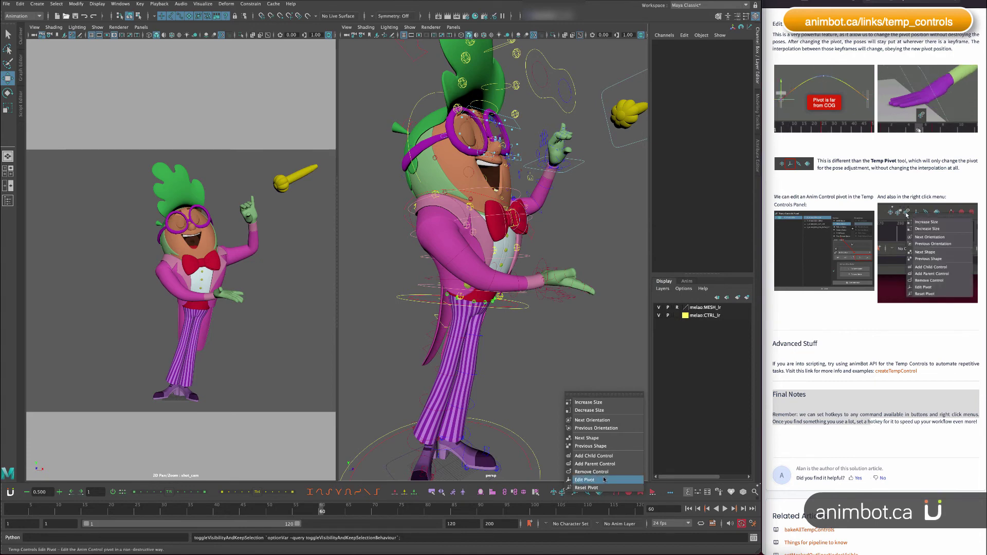
pyautogui.moveTo(604, 480)
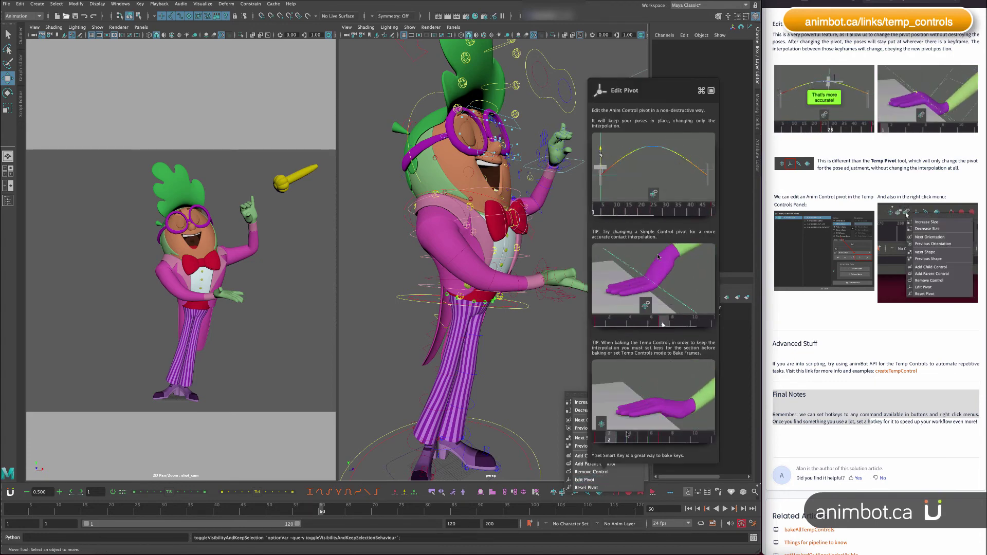
pyautogui.click(702, 91)
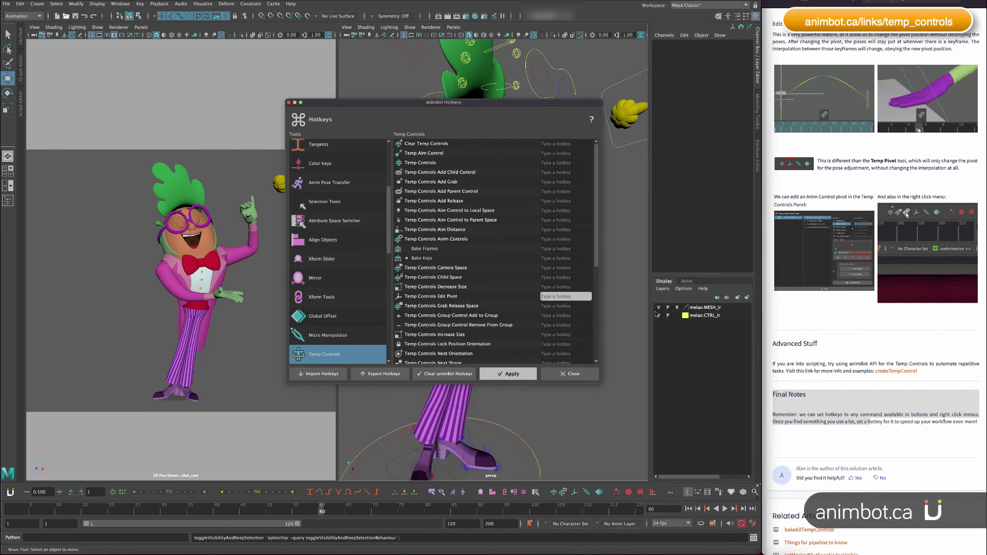
pyautogui.click(592, 378)
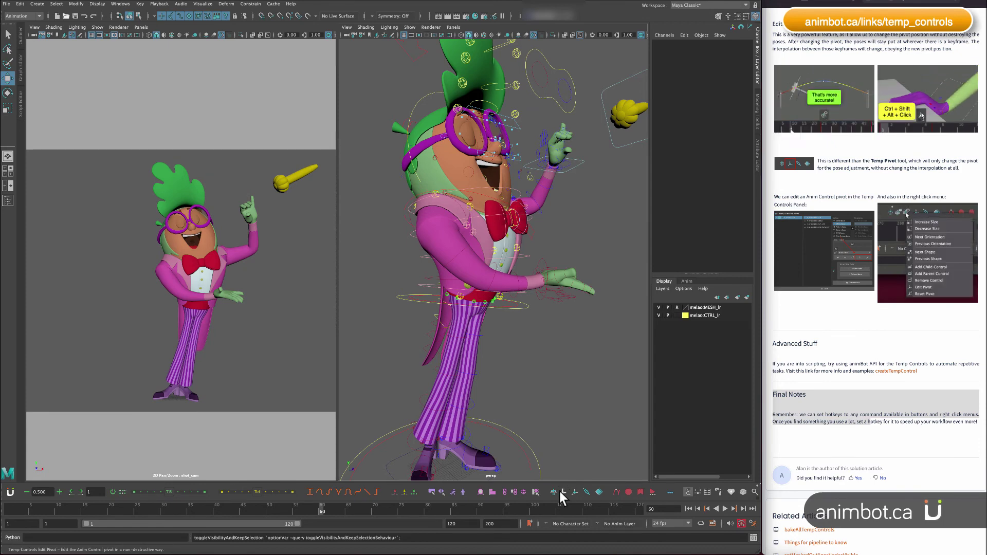
# - Assign ⌘3 to the Temp Controls Edit Pivot command and apply it
pyautogui.rightClick(562, 493)
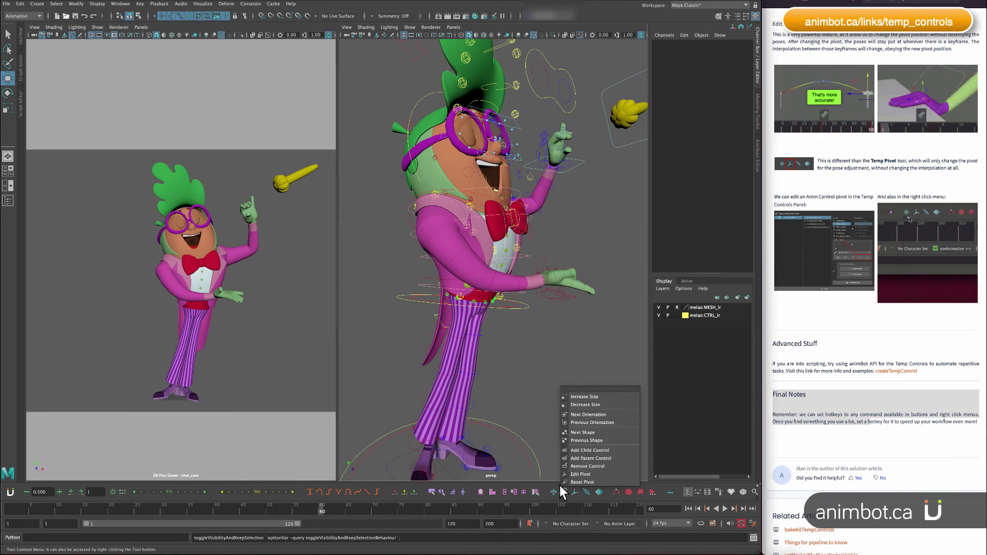
pyautogui.middleClick(592, 473)
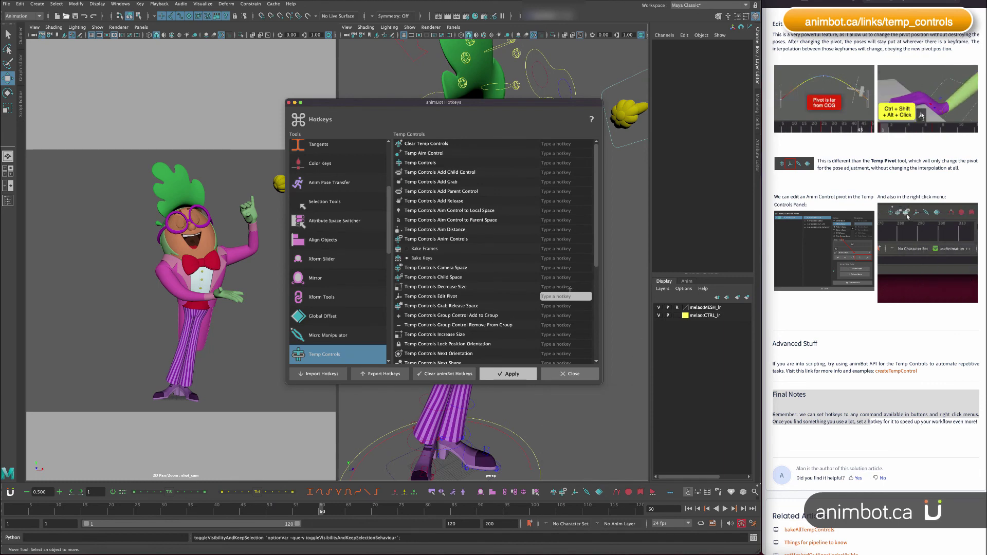
pyautogui.press('super+3')
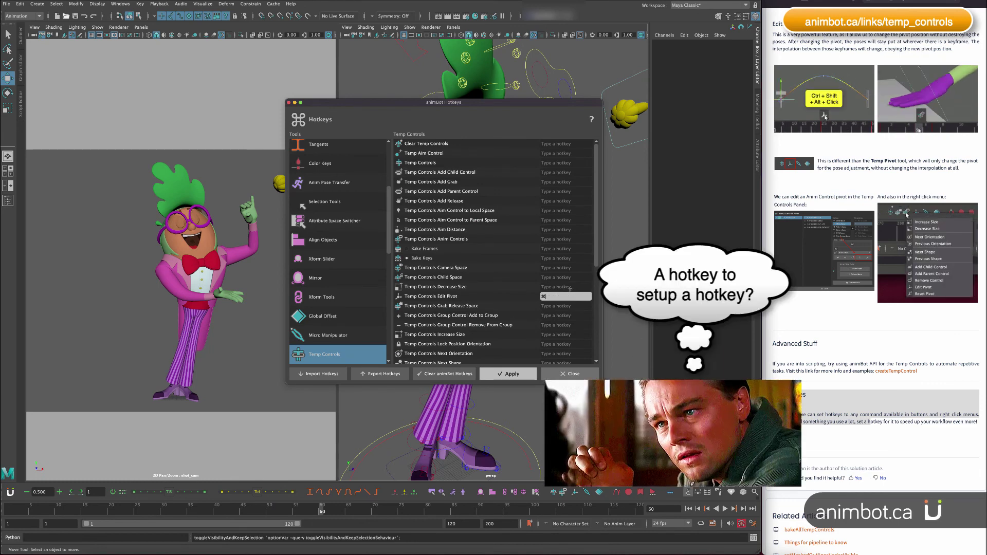
pyautogui.click(508, 373)
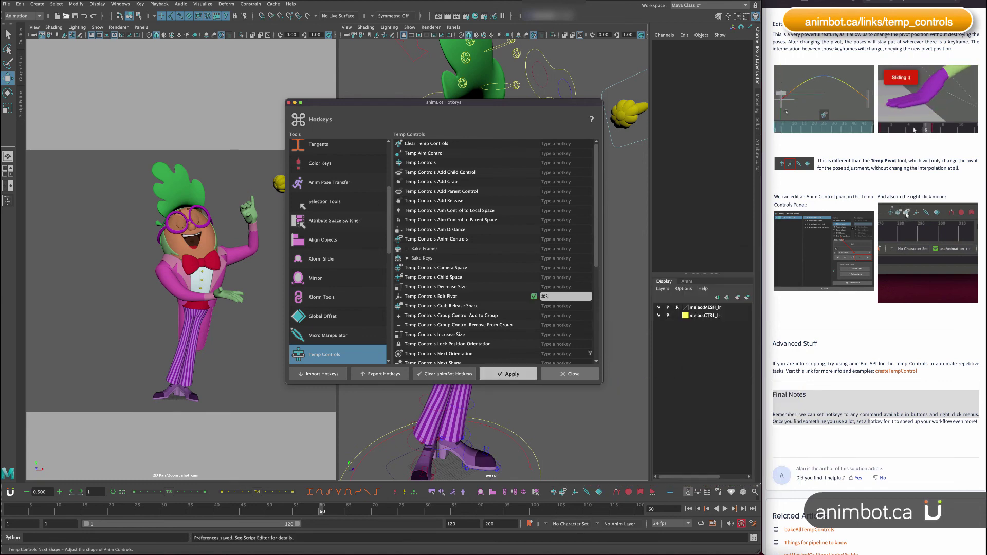
pyautogui.click(578, 373)
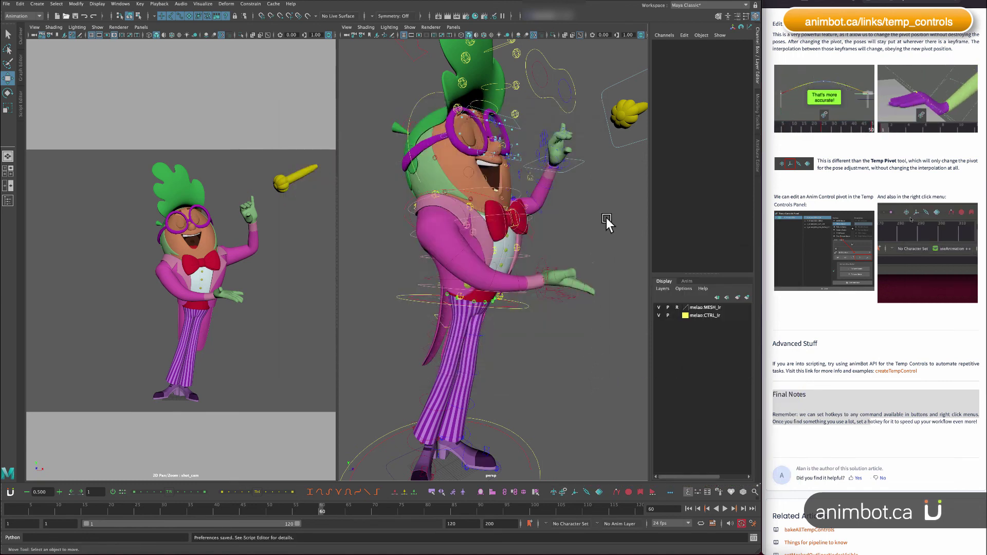
# - Put the yellow ROOT_Temp_Control into pivot-editing mode with ⌘3
pyautogui.click(616, 159)
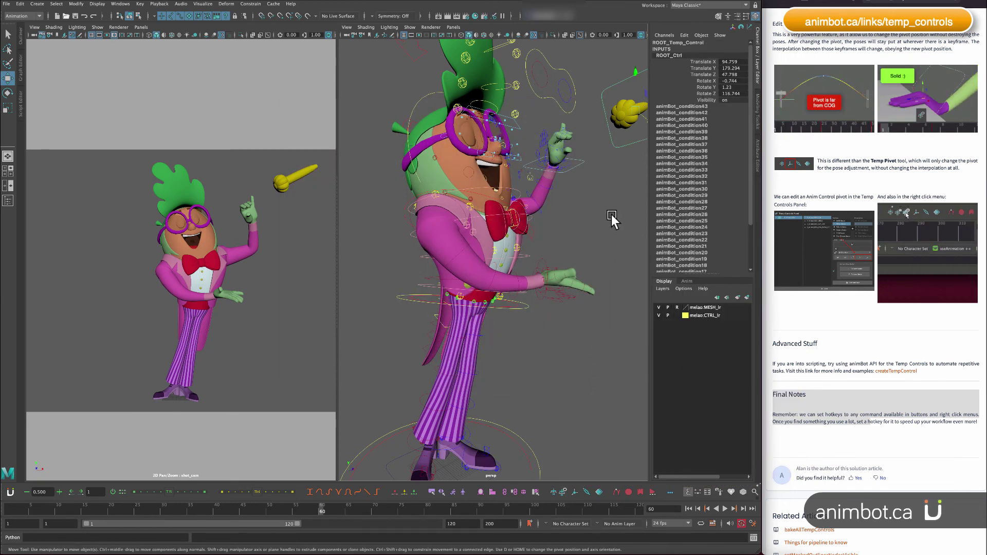
pyautogui.press('super+3')
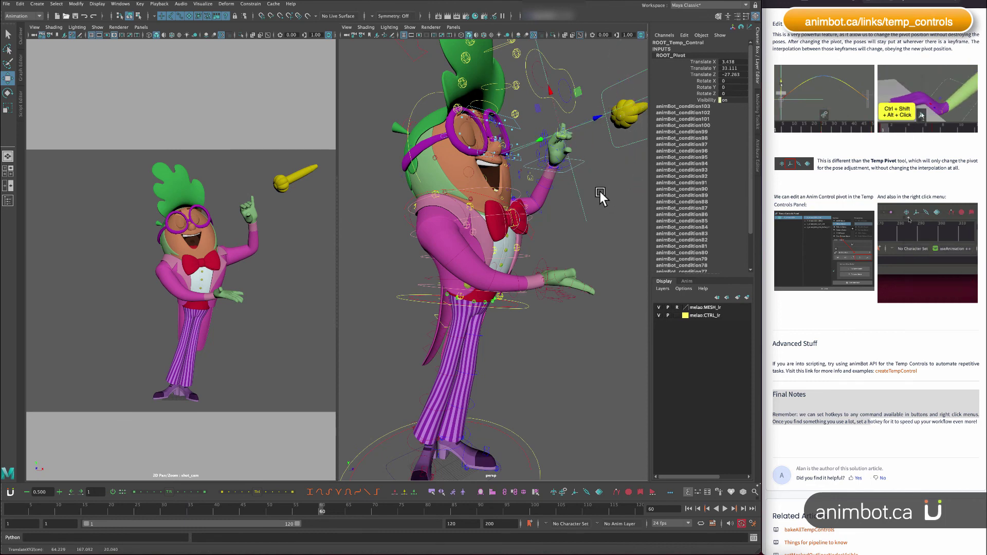
pyautogui.click(607, 208)
pyautogui.hotkey('ctrl', 'z')
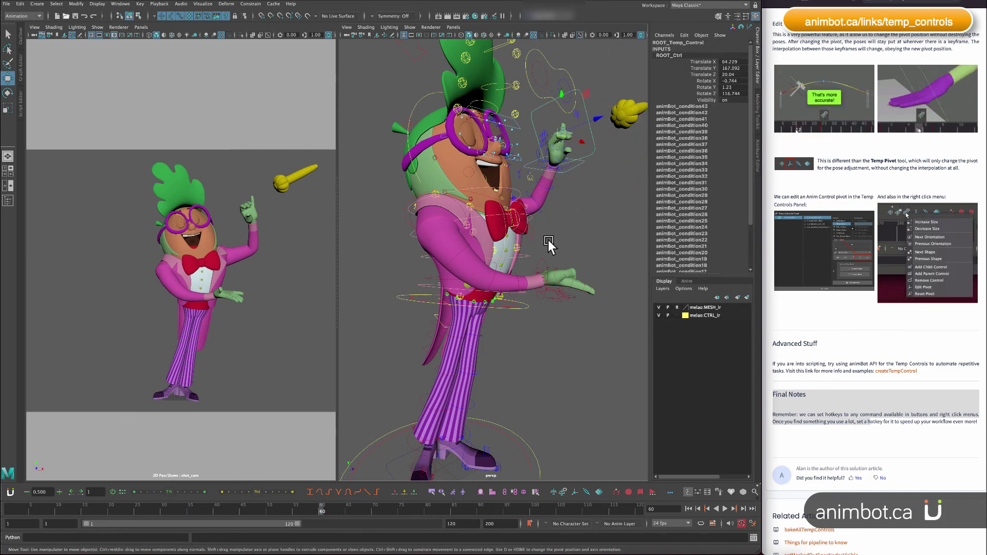